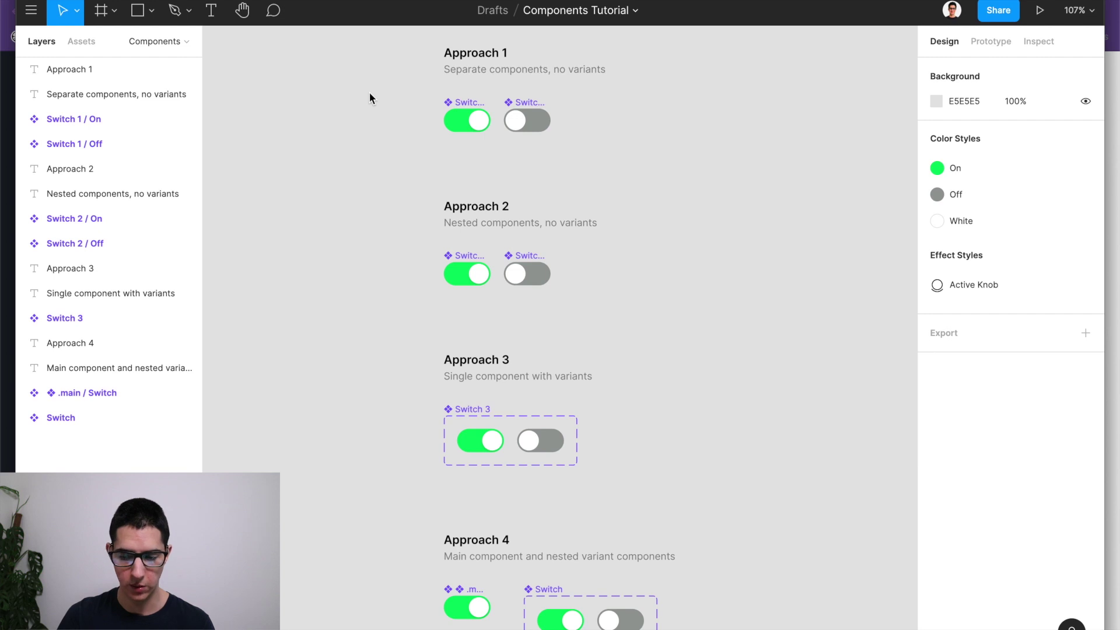
# Place an instance of Switch 1 / On to the right of the Approach 1 switches.
pyautogui.hotkey('ctrl', '=')
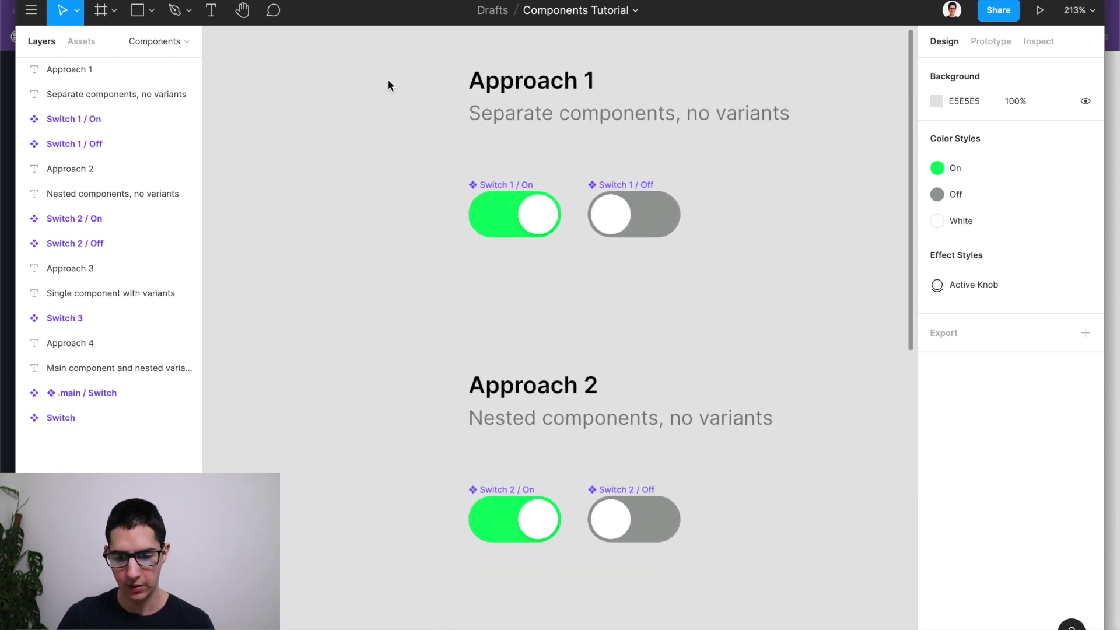
pyautogui.hscroll(2, 481, 241)
pyautogui.scroll(3, 496, 248)
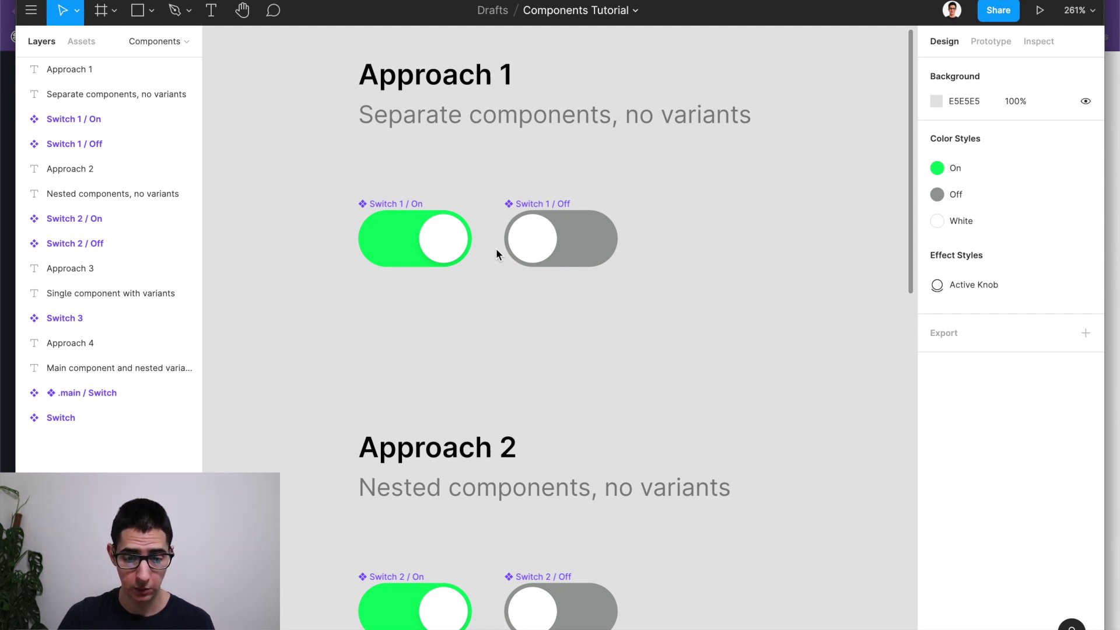
pyautogui.hscroll(3, 496, 250)
pyautogui.scroll(1, 496, 249)
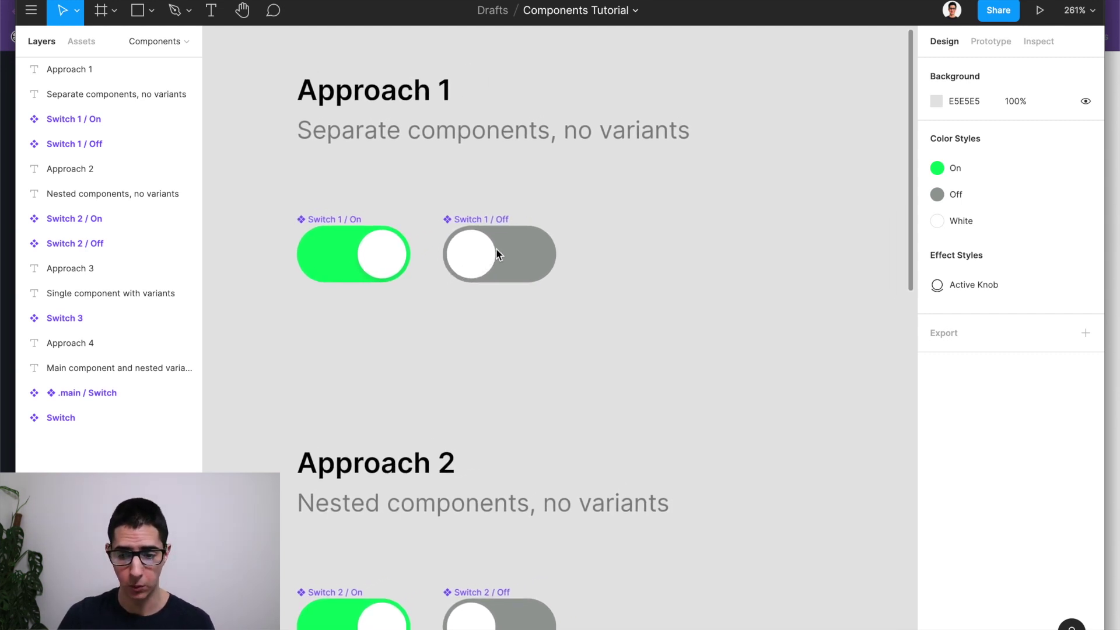
pyautogui.scroll(-3, 520, 159)
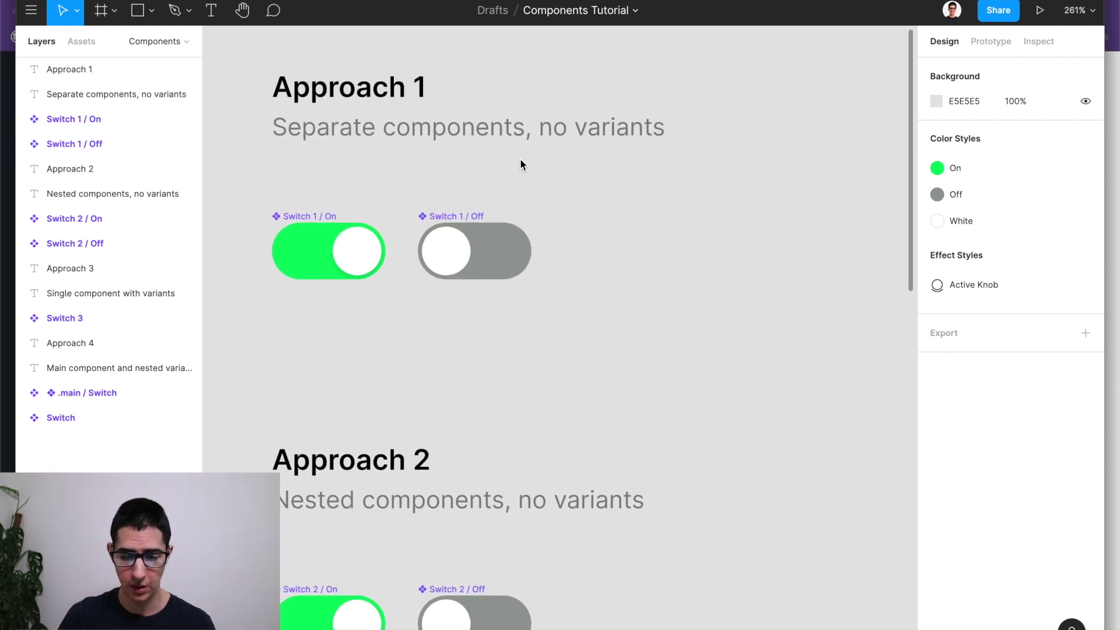
pyautogui.scroll(-4, 521, 162)
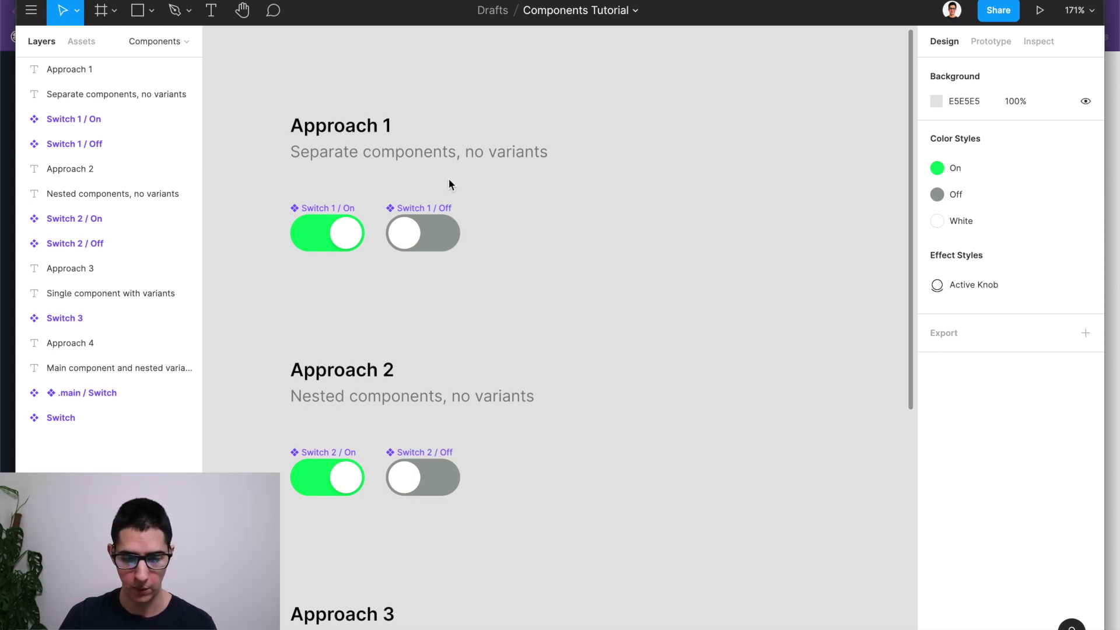
pyautogui.hscroll(2, 415, 182)
pyautogui.click(297, 202)
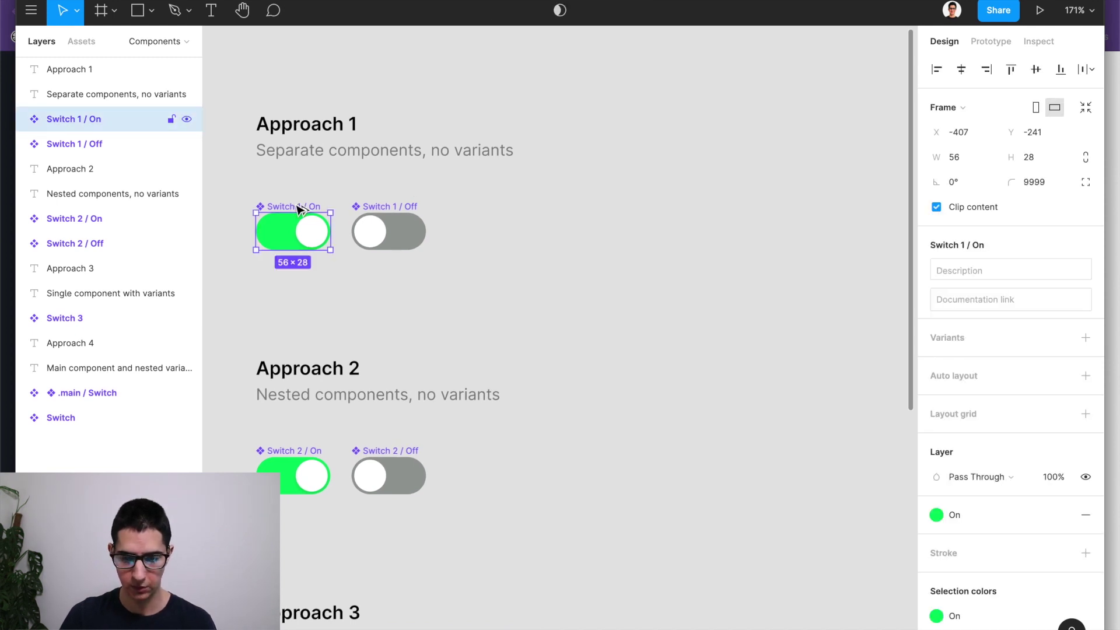
pyautogui.moveTo(297, 209); pyautogui.dragTo(542, 188)
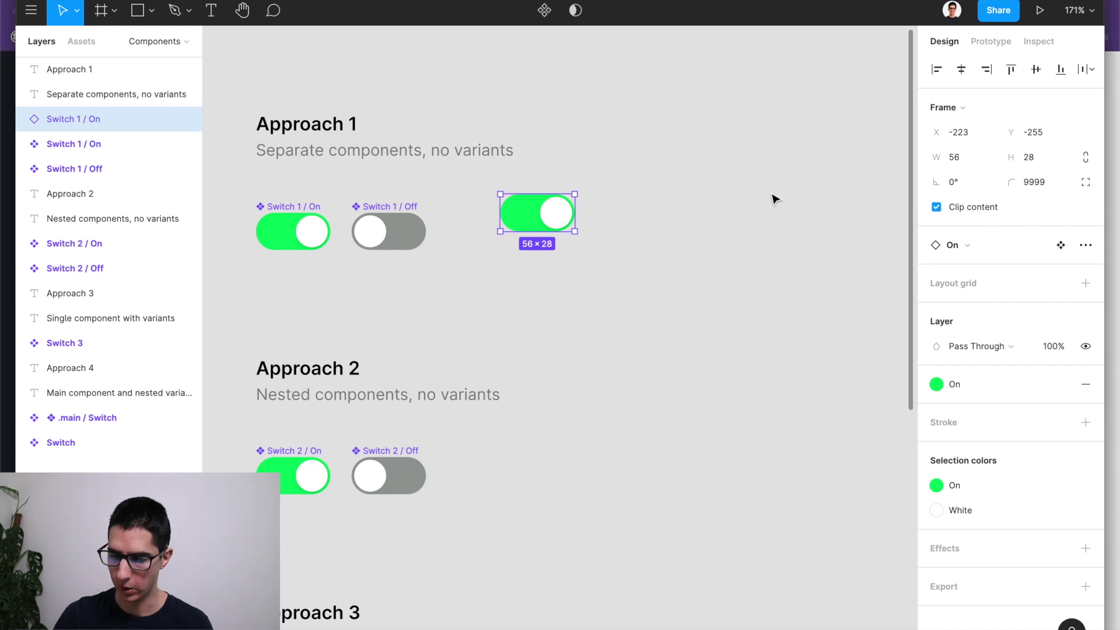
# Swap the new instance to the Switch 1 Off variant.
pyautogui.click(964, 245)
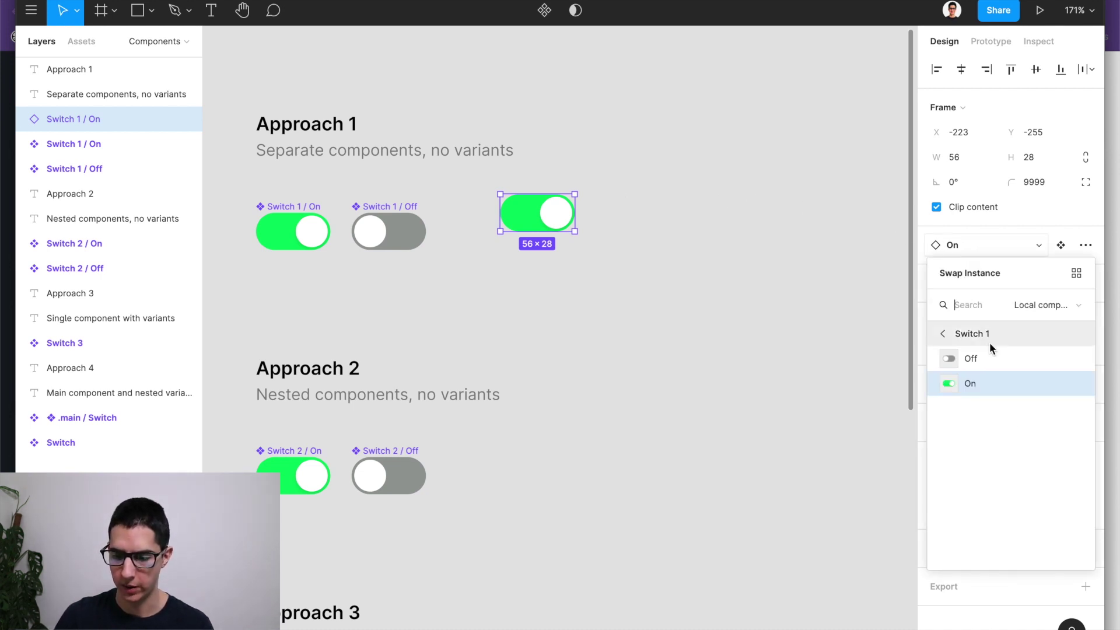
pyautogui.click(991, 358)
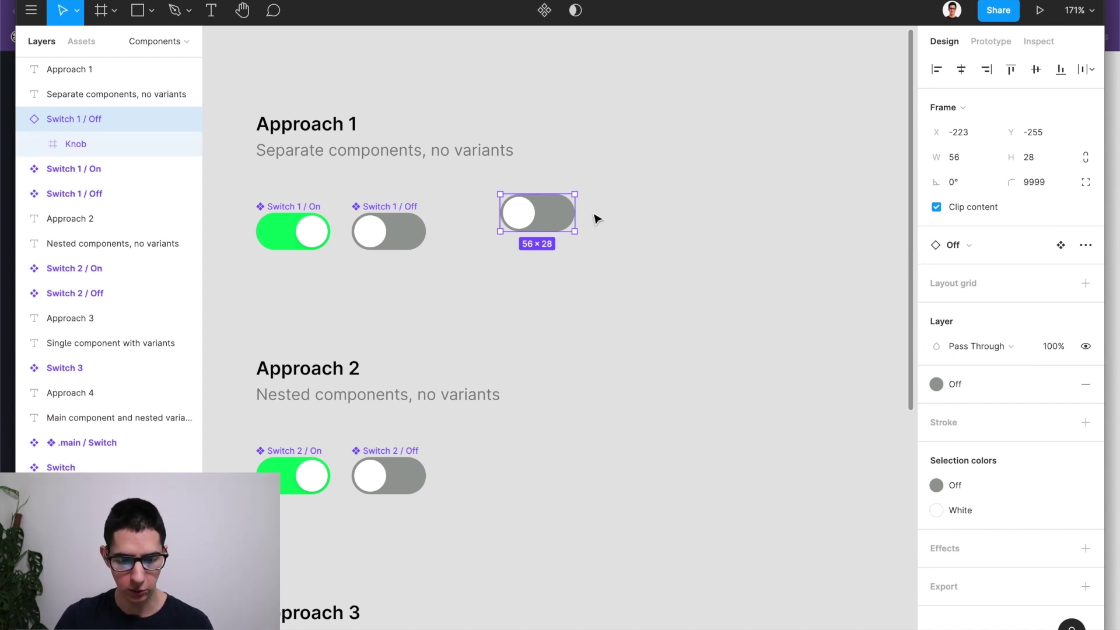
pyautogui.click(393, 211)
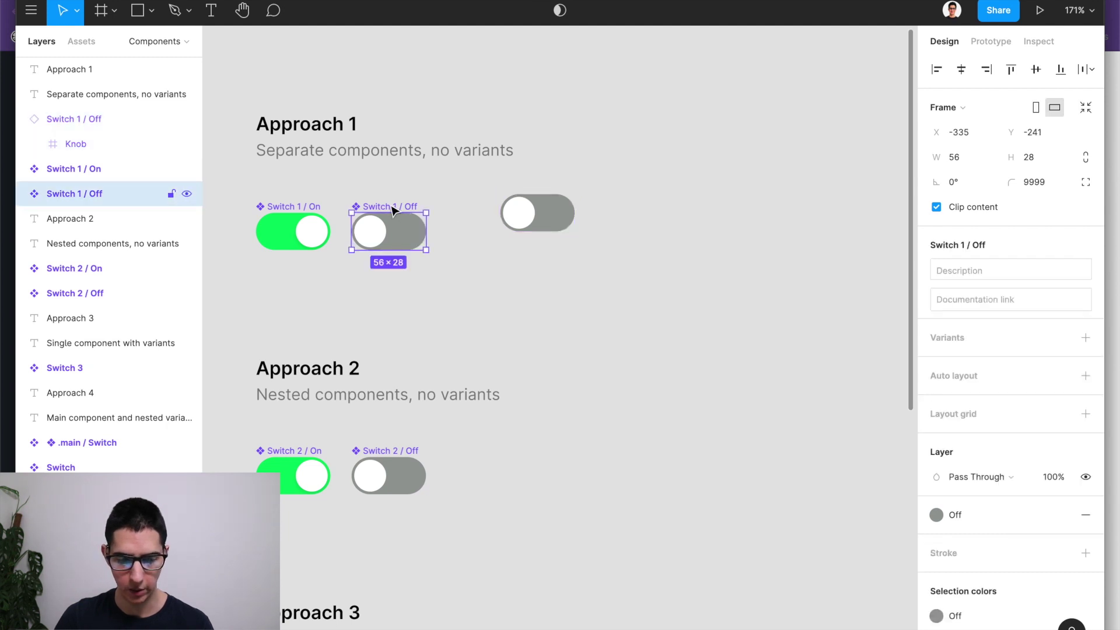
# Expand Switch 1 / Off and Switch 1 / On in Layers to reveal their Knob layers.
pyautogui.click(25, 195)
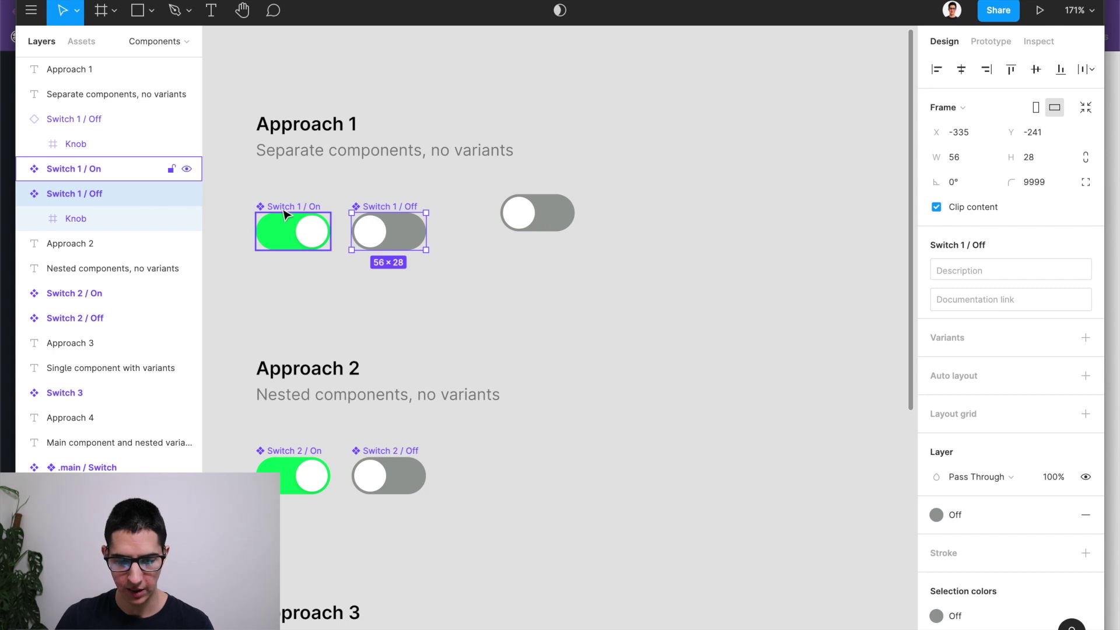
pyautogui.click(305, 232)
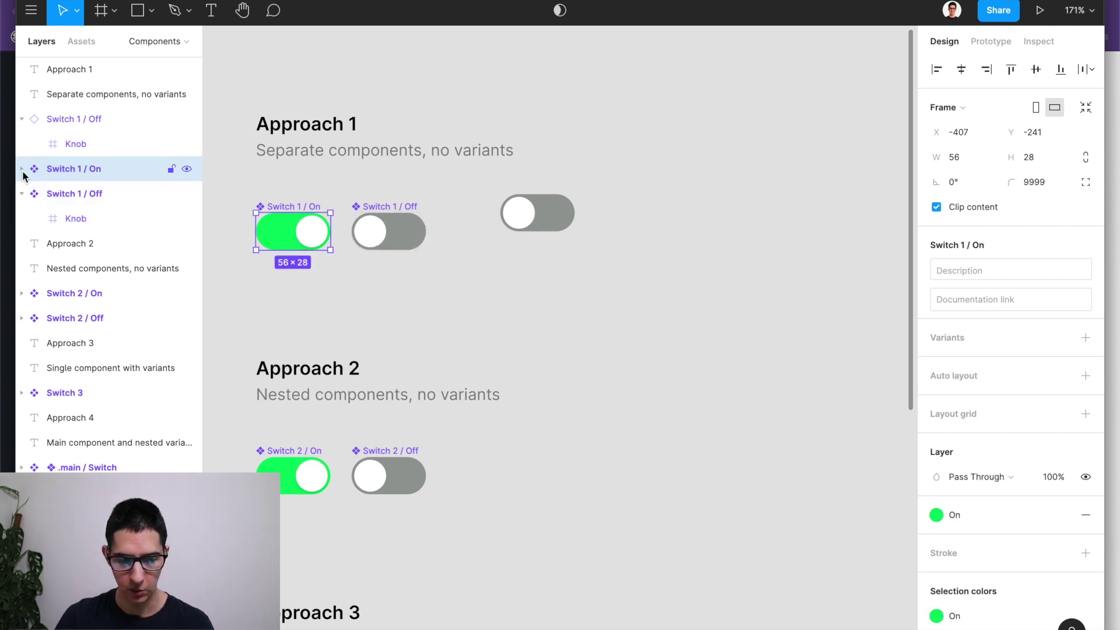
pyautogui.click(23, 170)
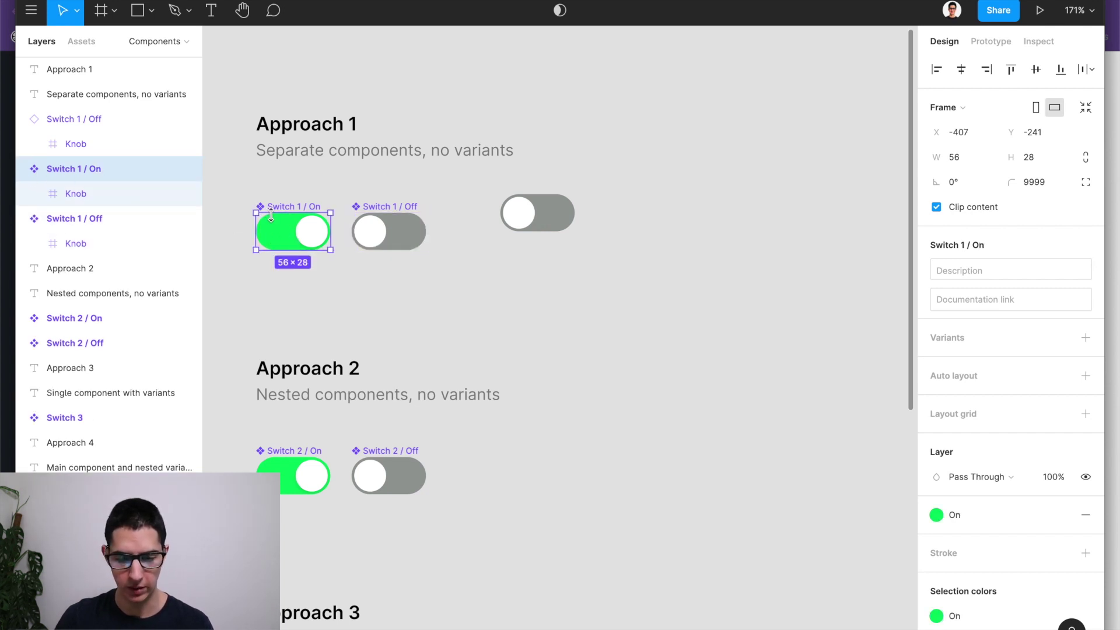
# Try a 6 px corner radius on Switch 1 / On, then restore it to 9999.
pyautogui.scroll(5, 270, 215)
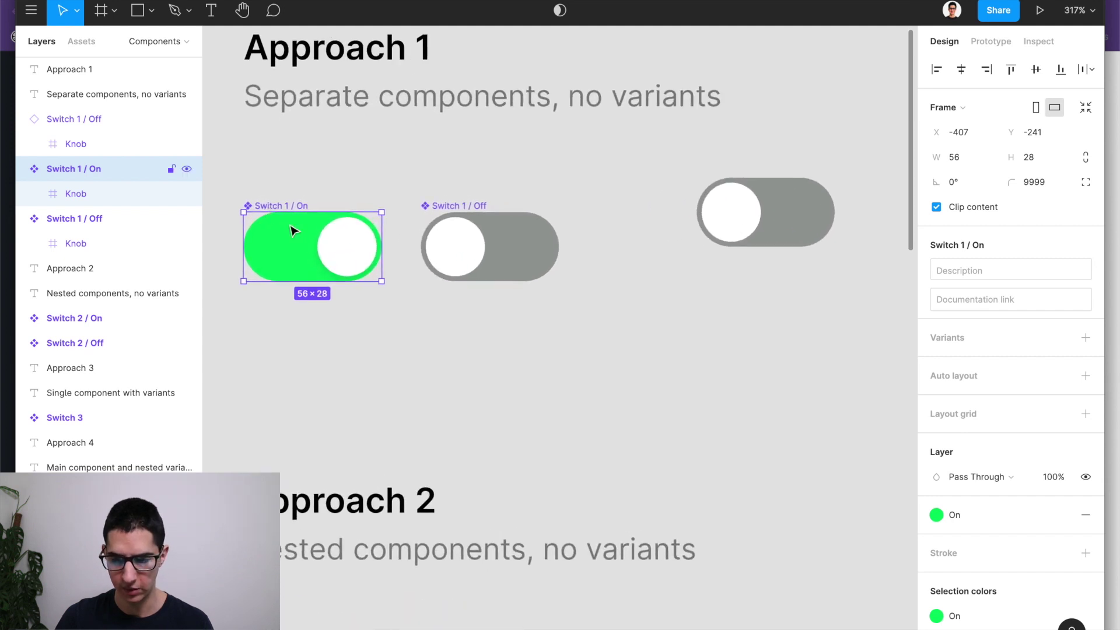
pyautogui.click(1041, 183)
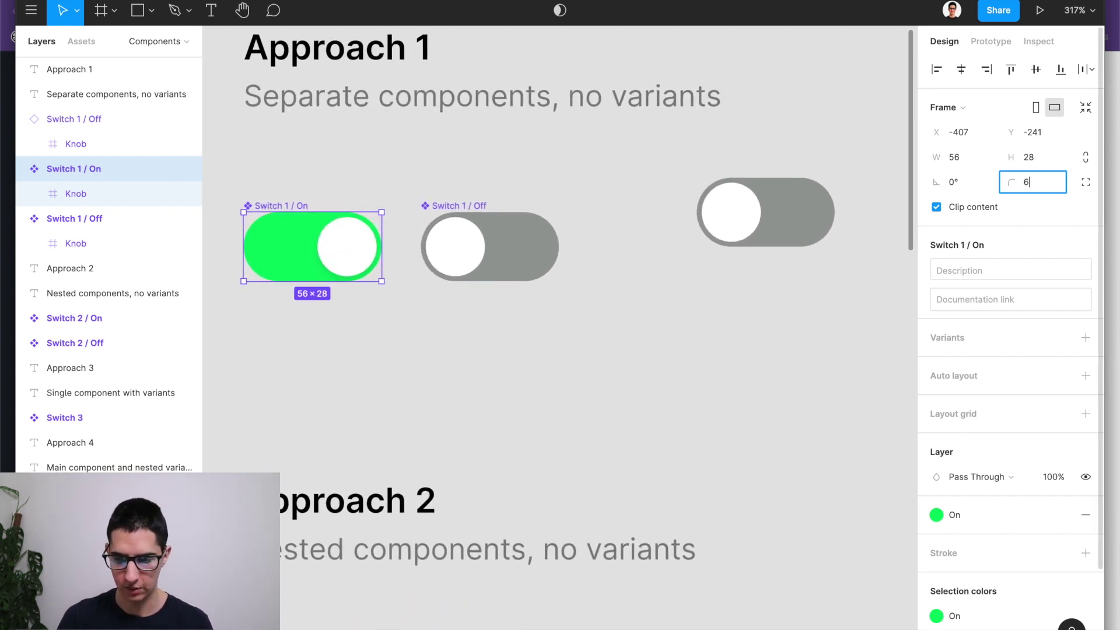
pyautogui.write('6')
pyautogui.press('Return')
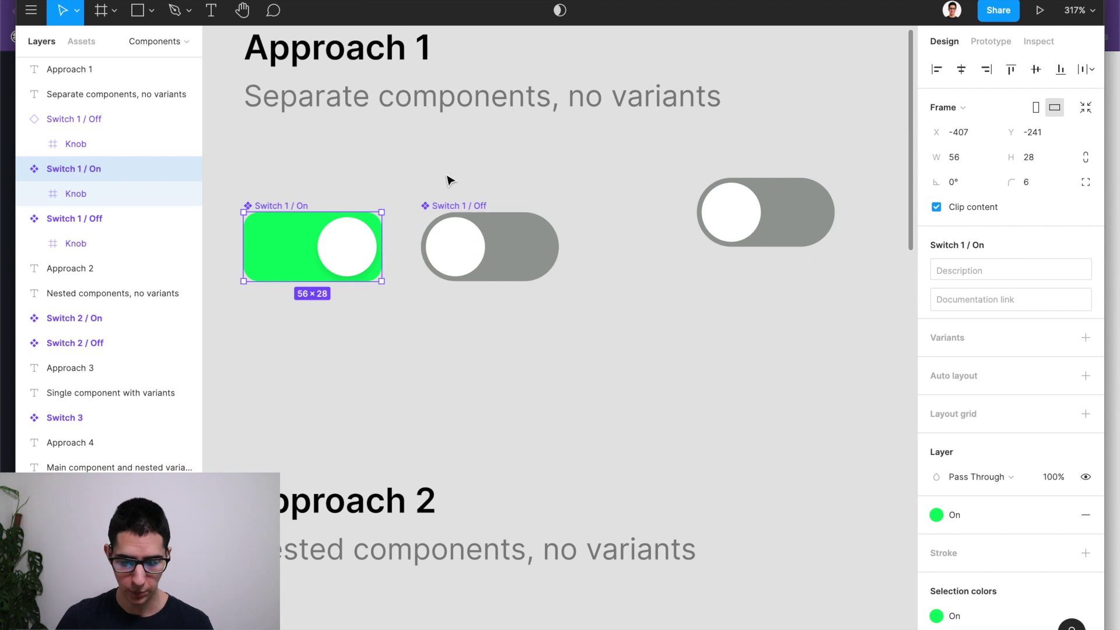
pyautogui.write('9999')
pyautogui.press('Return')
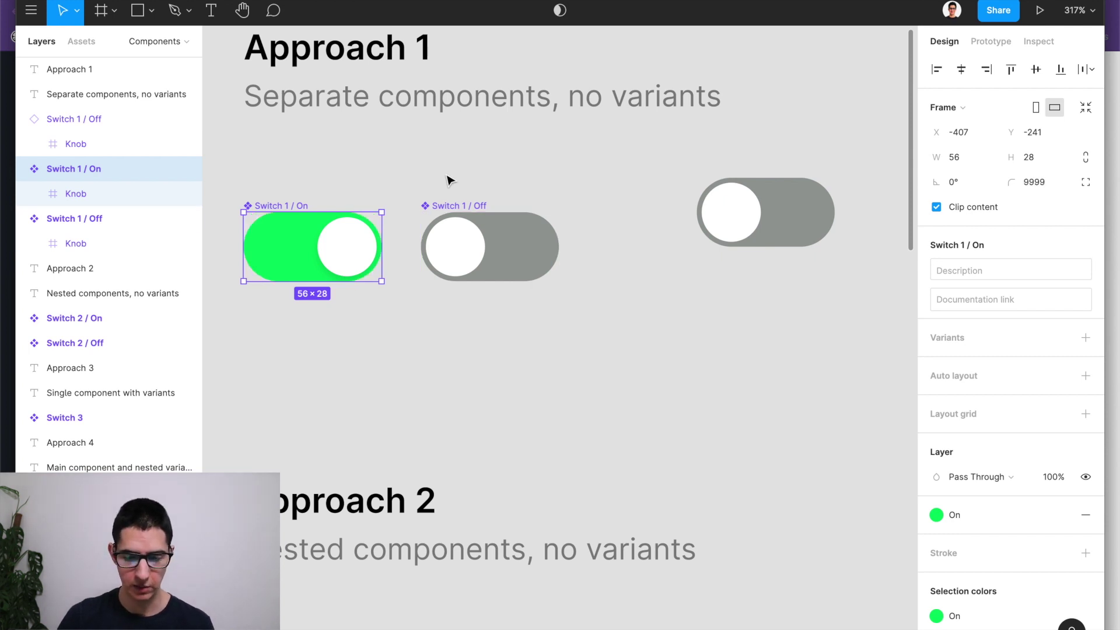
pyautogui.scroll(-3, 450, 179)
# Place an instance of Switch 2 / Off to the right of the Approach 2 switches.
pyautogui.hscroll(2, 450, 178)
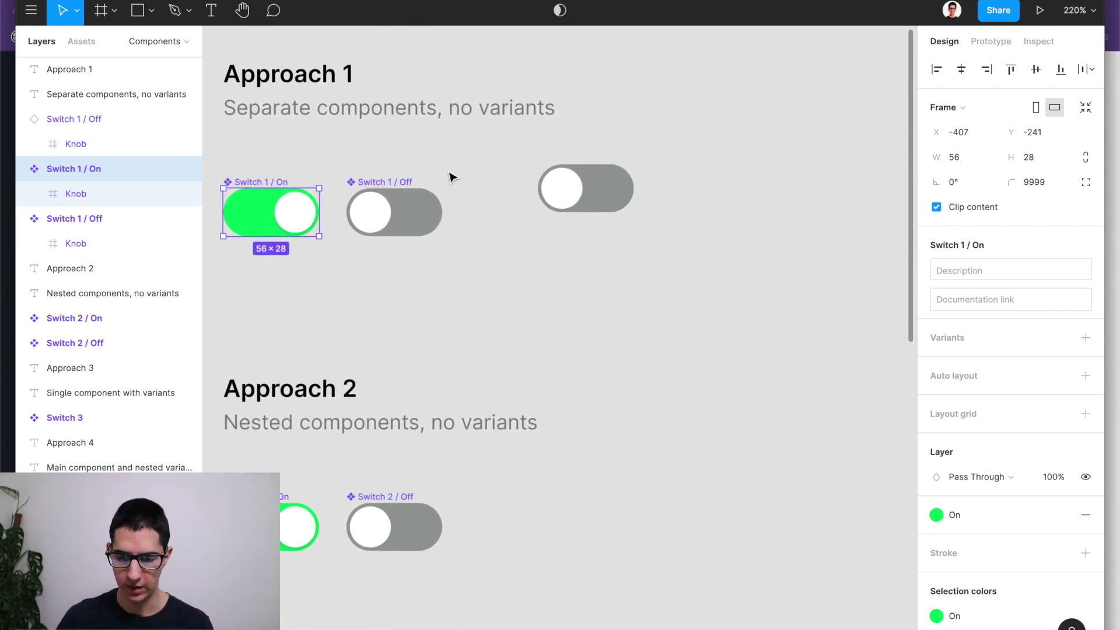
pyautogui.moveTo(498, 150); pyautogui.dragTo(703, 250)
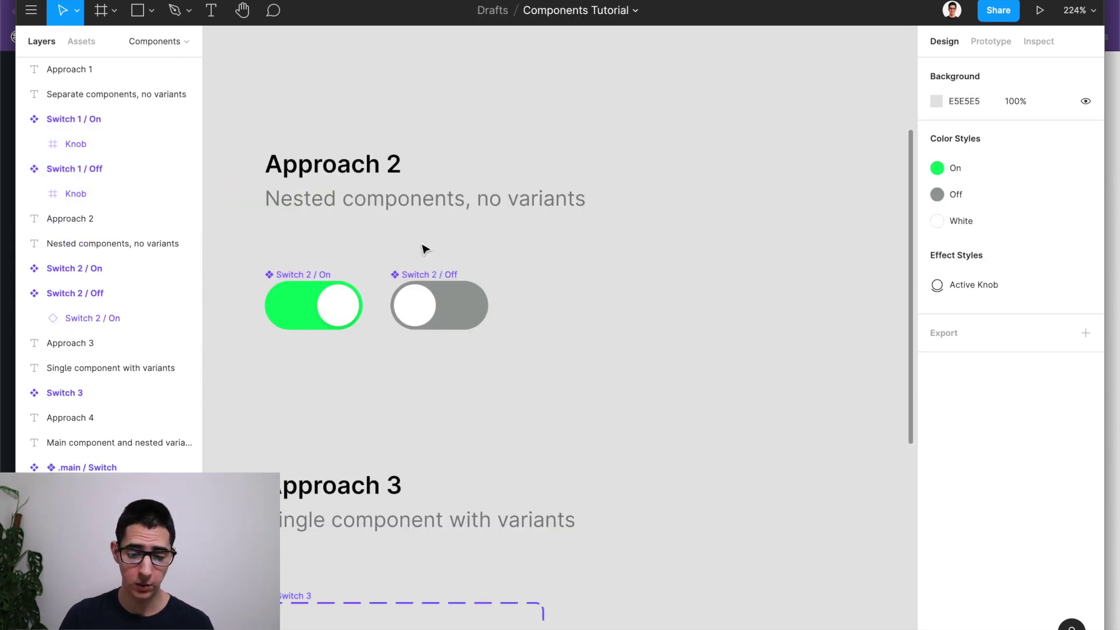
pyautogui.click(428, 280)
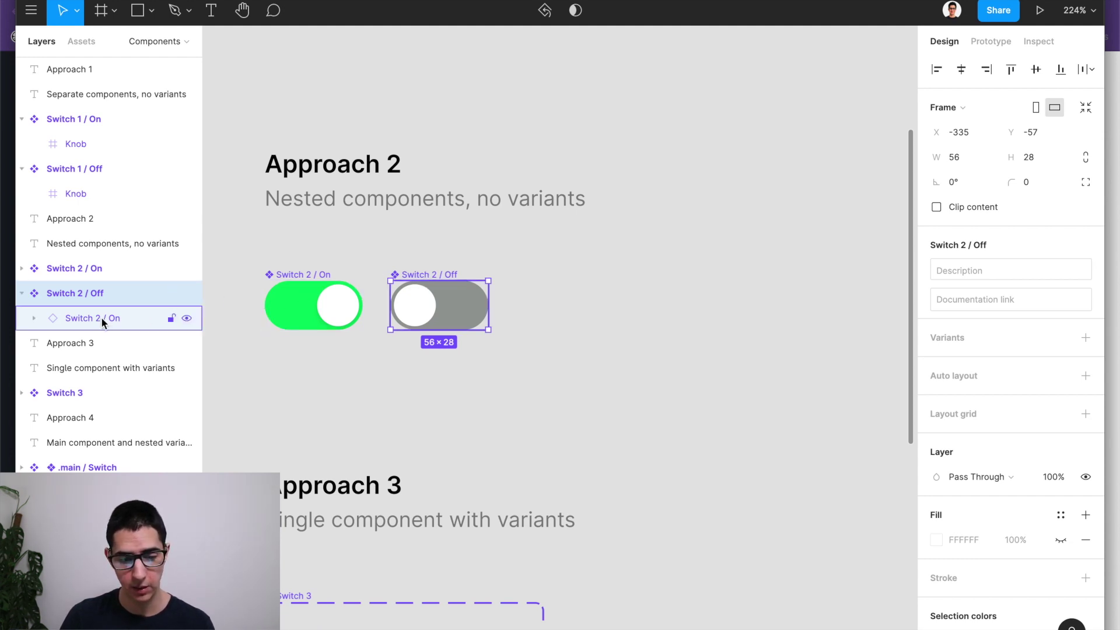
pyautogui.scroll(-2, 323, 255)
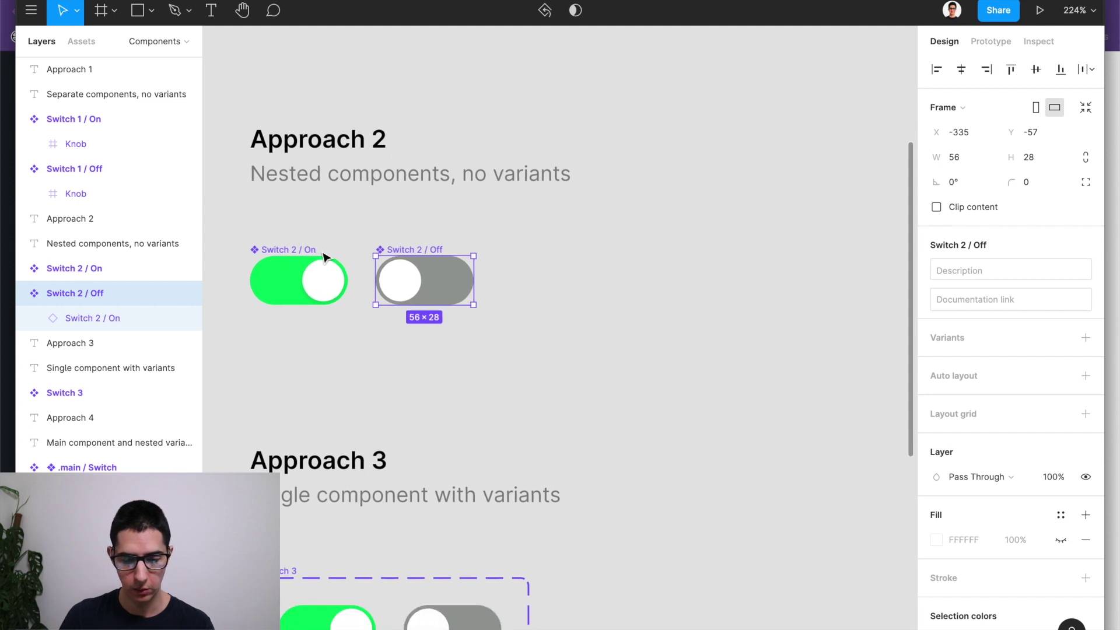
pyautogui.scroll(-3, 323, 255)
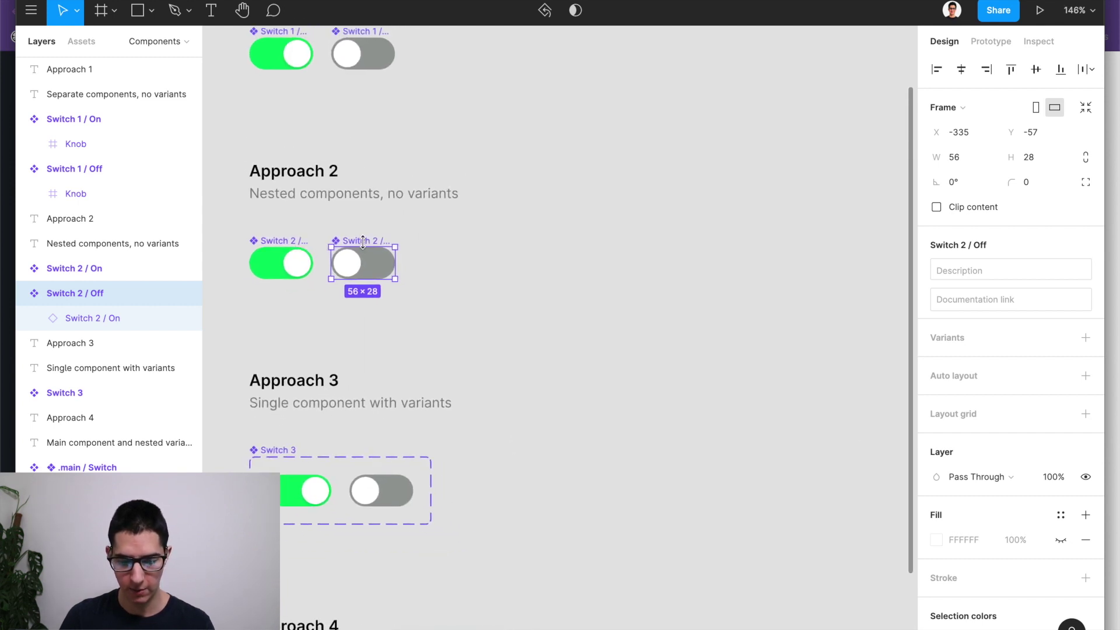
pyautogui.moveTo(363, 241); pyautogui.dragTo(515, 231)
# Swap the new Switch 2 instance to On, then back to Off.
pyautogui.click(972, 245)
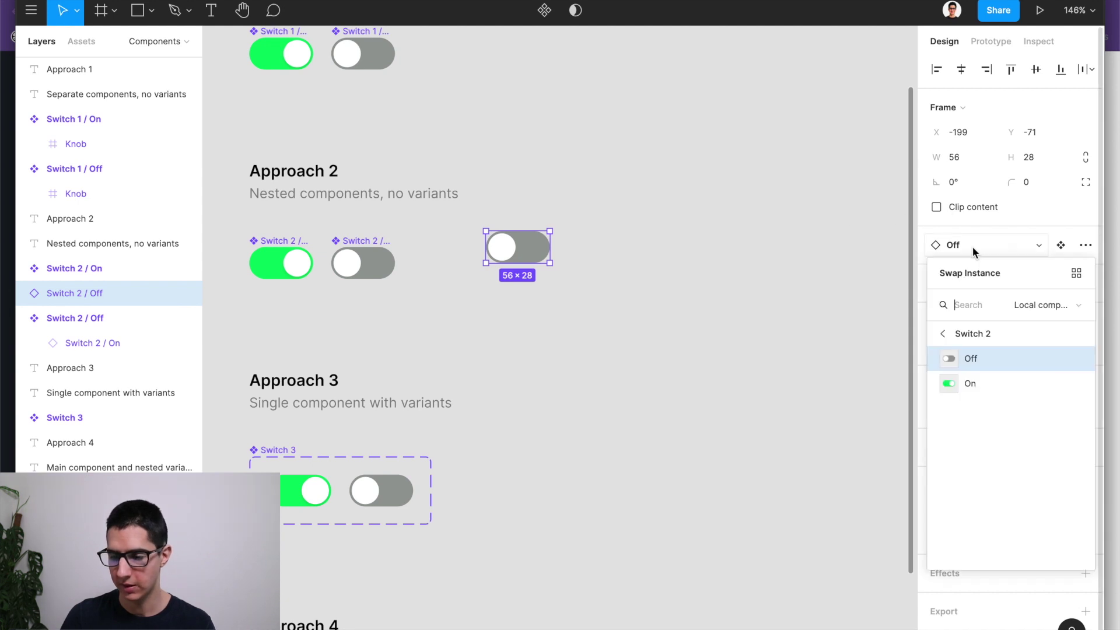
pyautogui.click(981, 378)
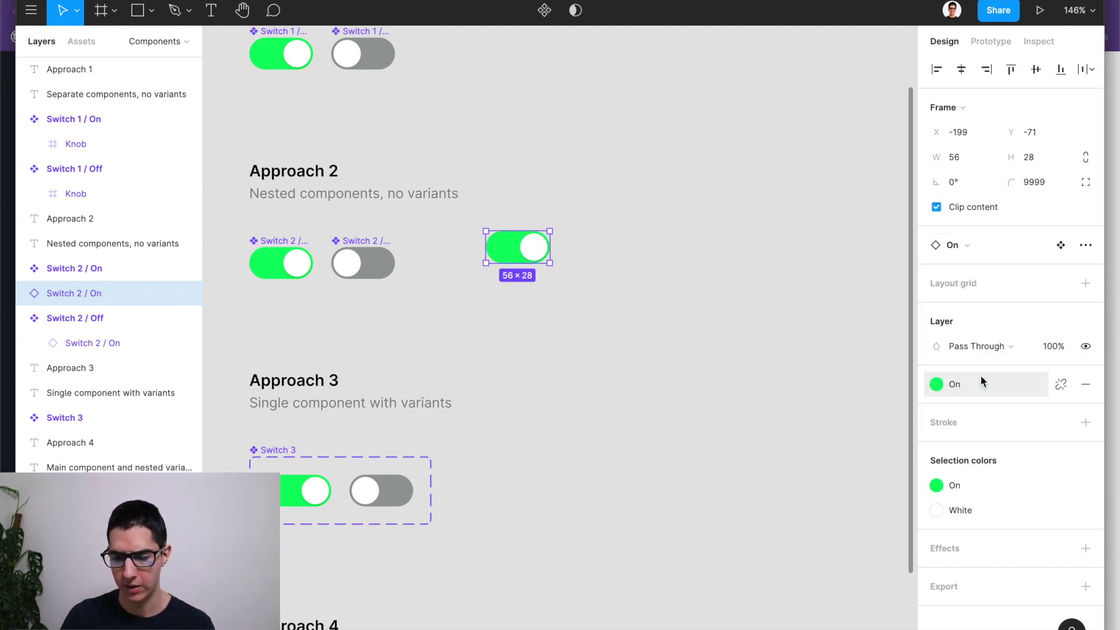
pyautogui.click(961, 246)
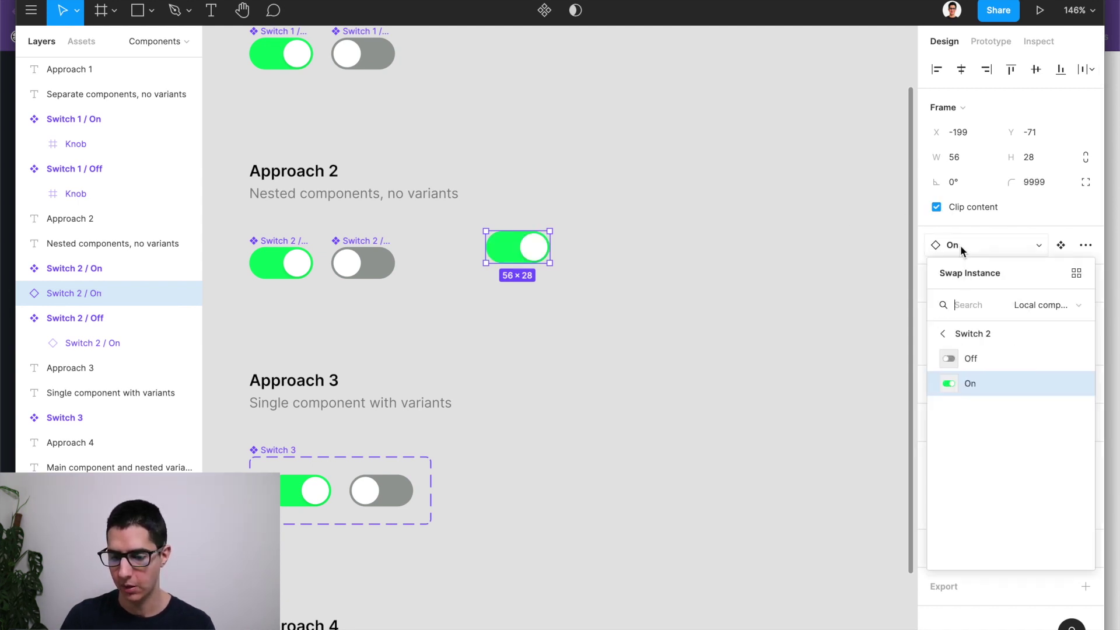
pyautogui.click(958, 352)
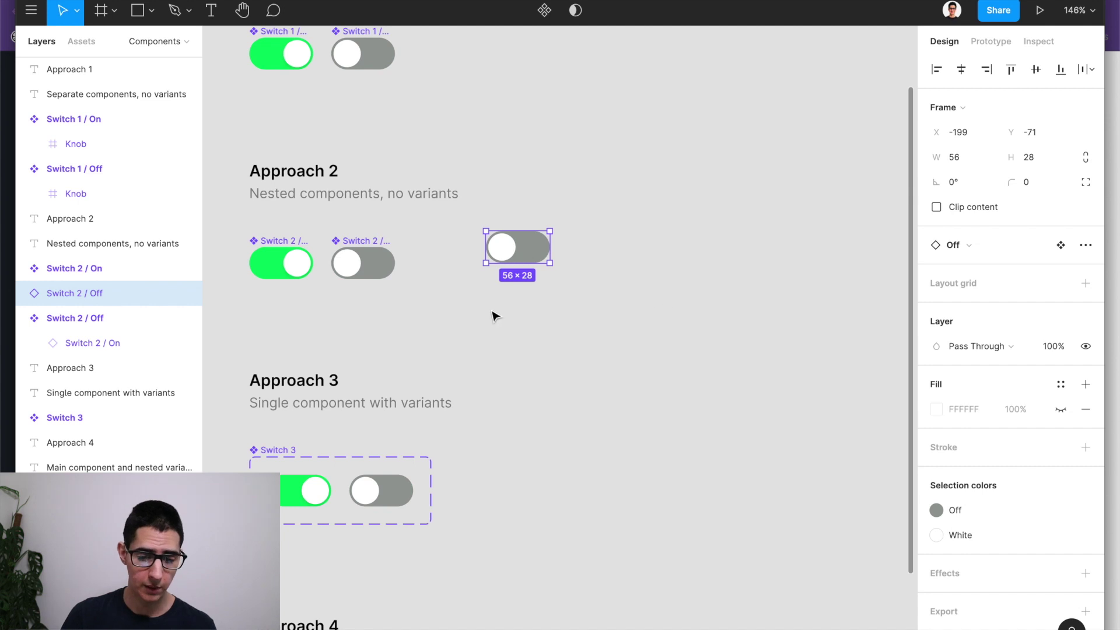
# Set Switch 2 / On's corner radius to 6, then select the On instance nested in Switch 2 / Off.
pyautogui.scroll(3, 266, 252)
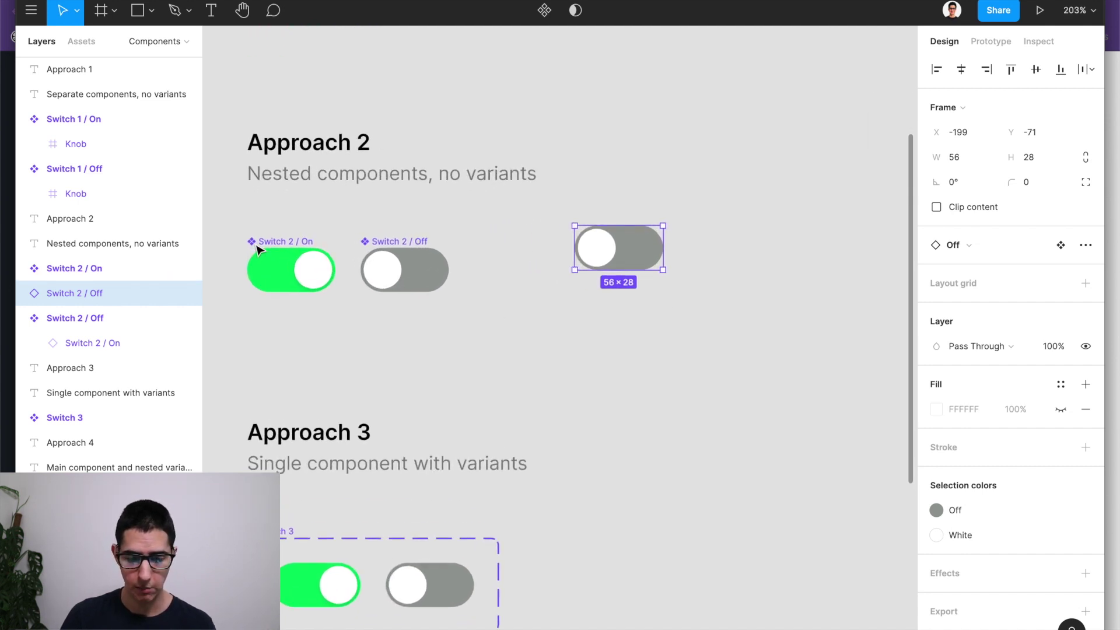
pyautogui.click(273, 271)
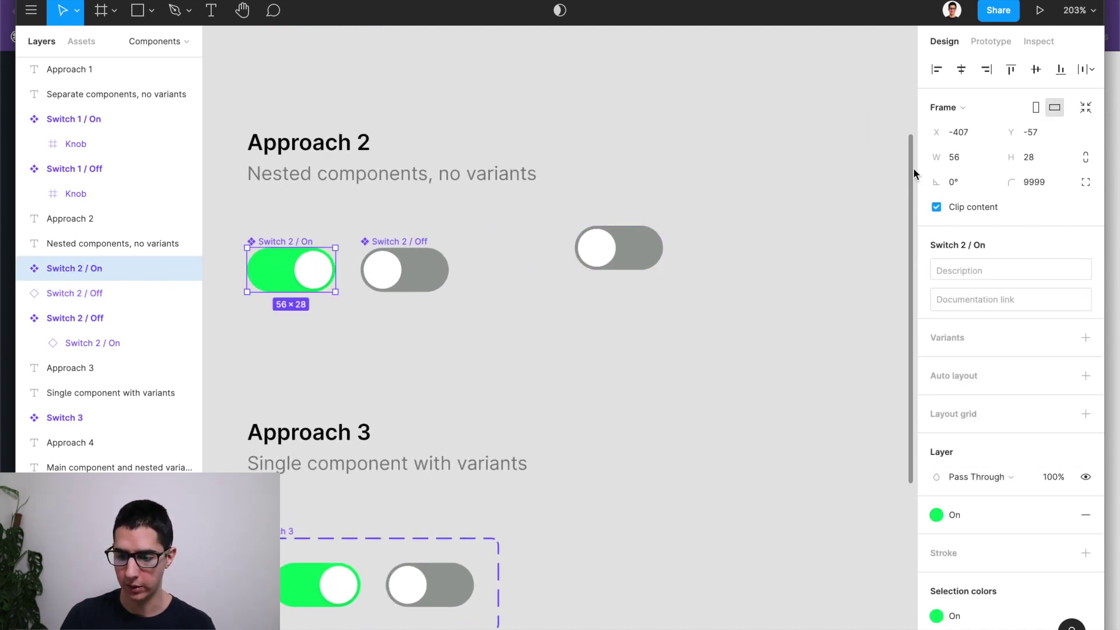
pyautogui.click(1028, 191)
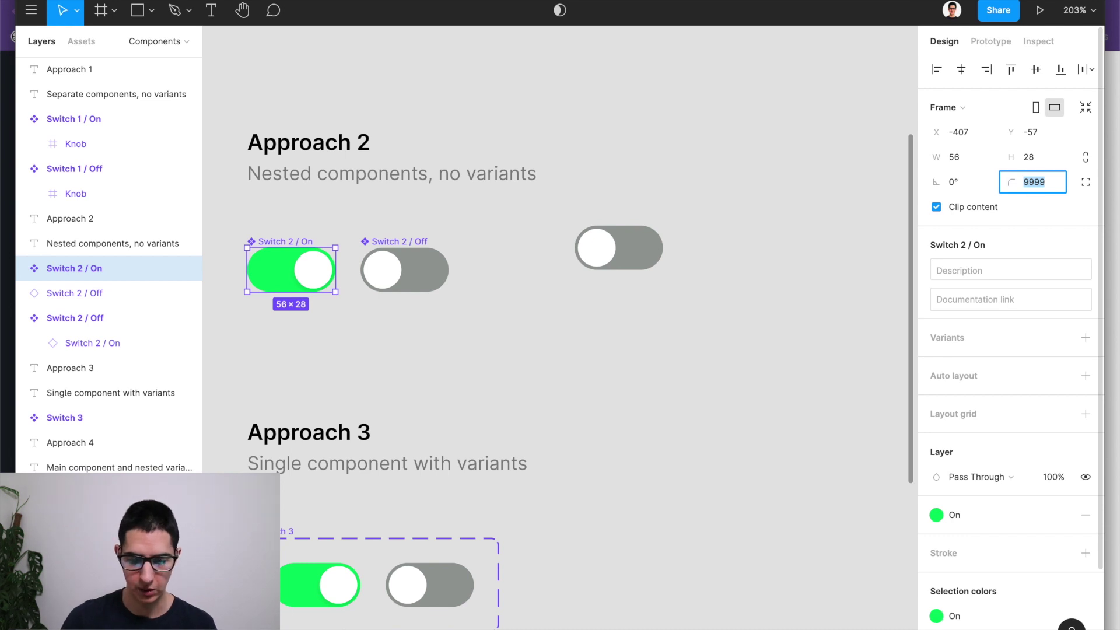
pyautogui.write('6')
pyautogui.press('Return')
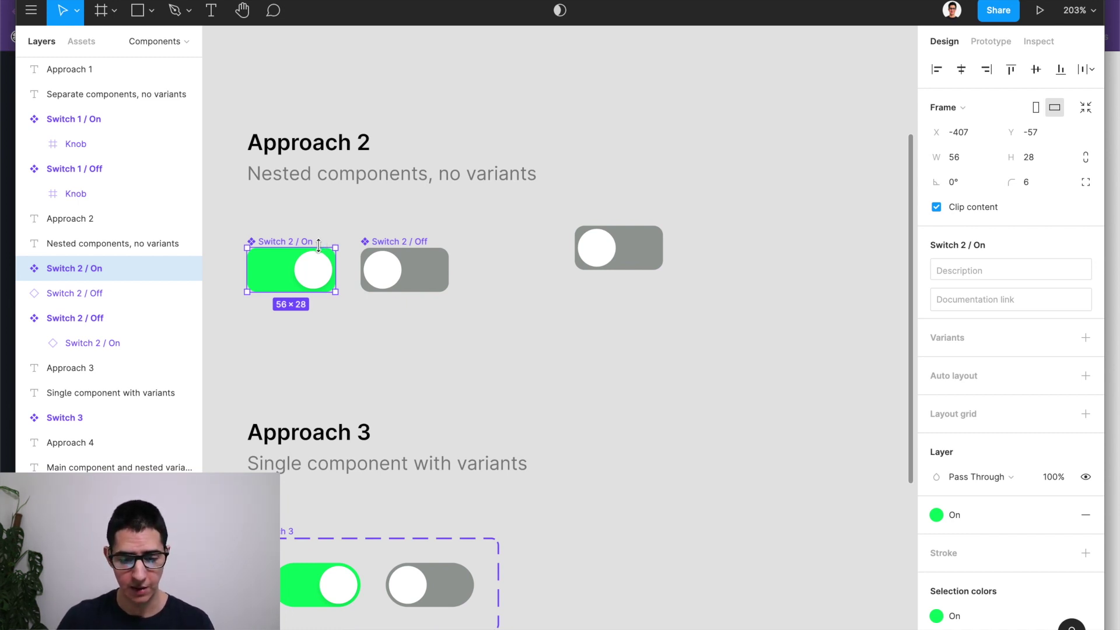
pyautogui.click(395, 249)
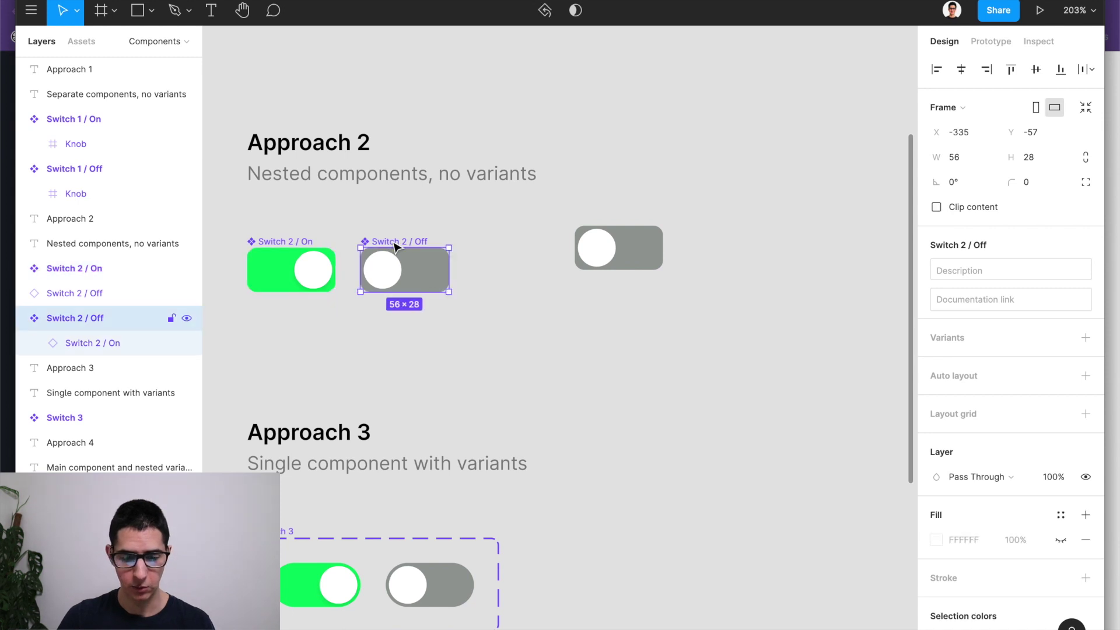
pyautogui.click(110, 342)
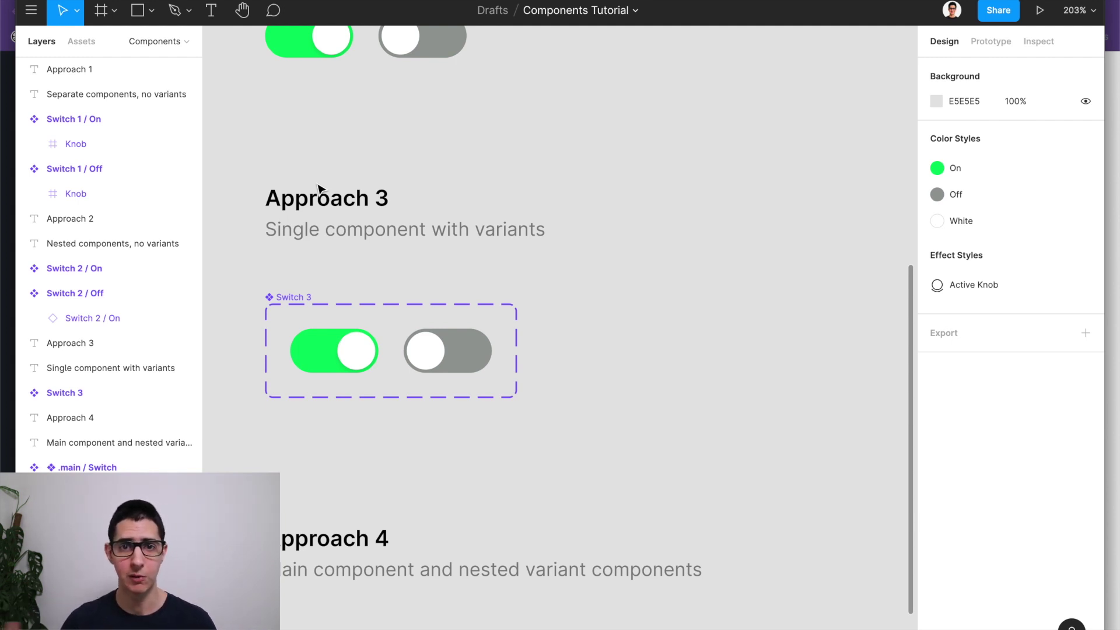
# Scroll the canvas down to the Approach 3 and Approach 4 examples.
pyautogui.keyDown('ctrl'); pyautogui.scroll(-1, 319, 188); pyautogui.keyUp('ctrl')
pyautogui.scroll(-2, 343, 226)
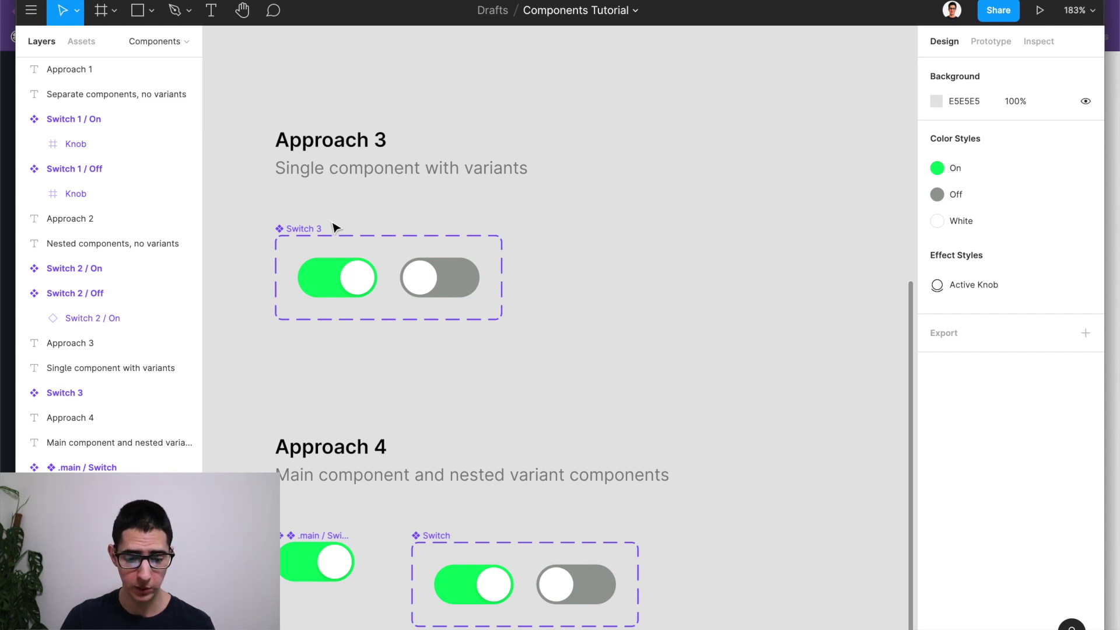
pyautogui.scroll(3, 327, 228)
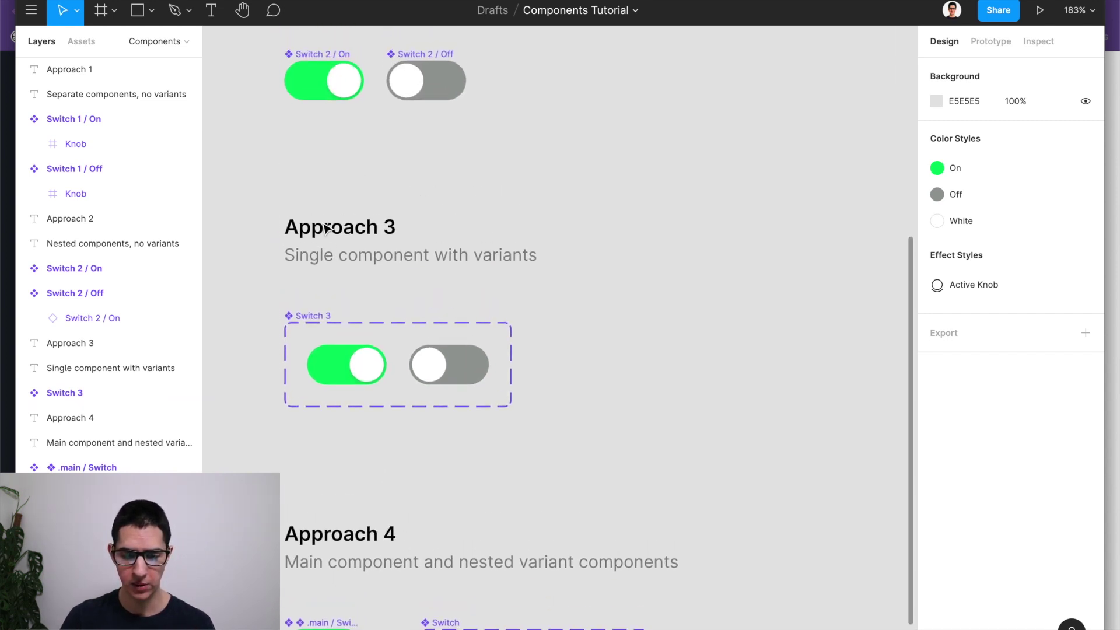
pyautogui.scroll(-3, 325, 227)
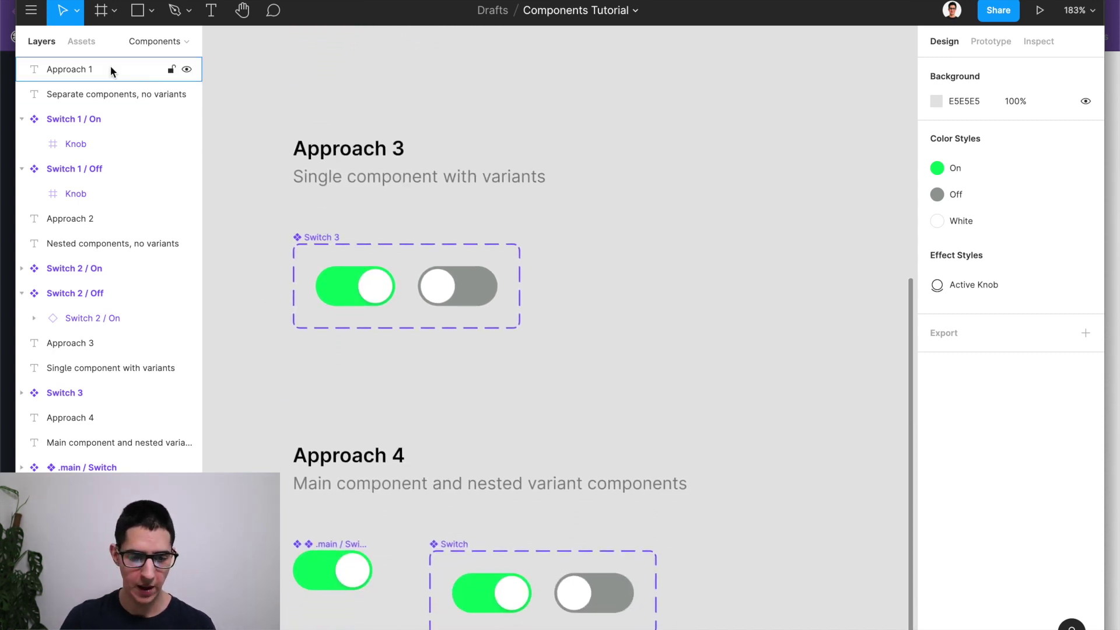
# Drag a Switch 3 instance from Assets beside the Approach 3 heading.
pyautogui.click(82, 46)
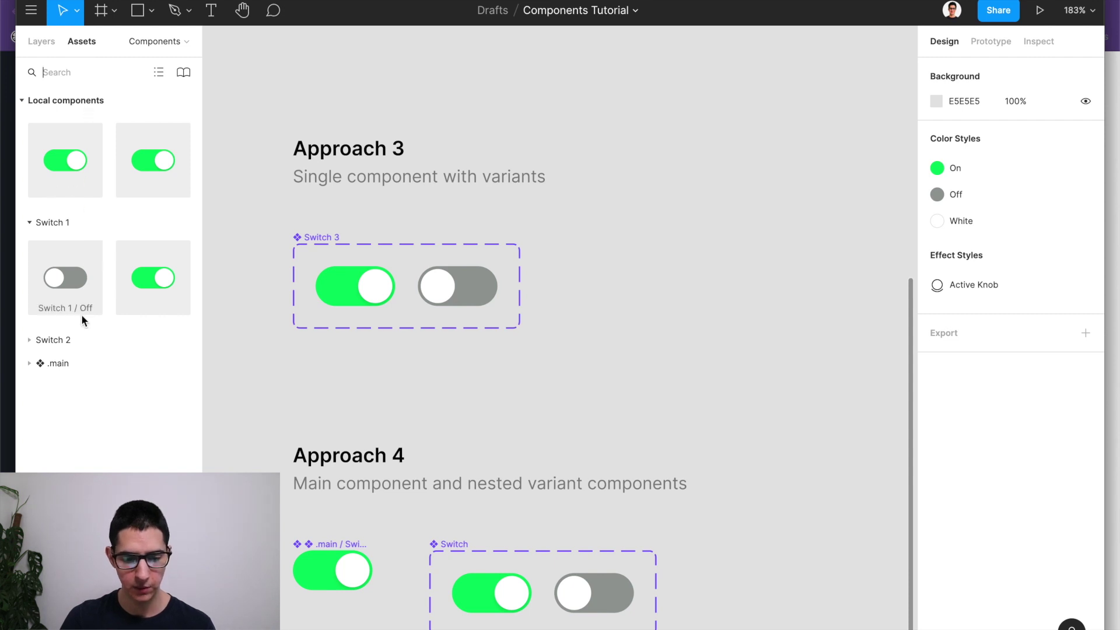
pyautogui.click(75, 340)
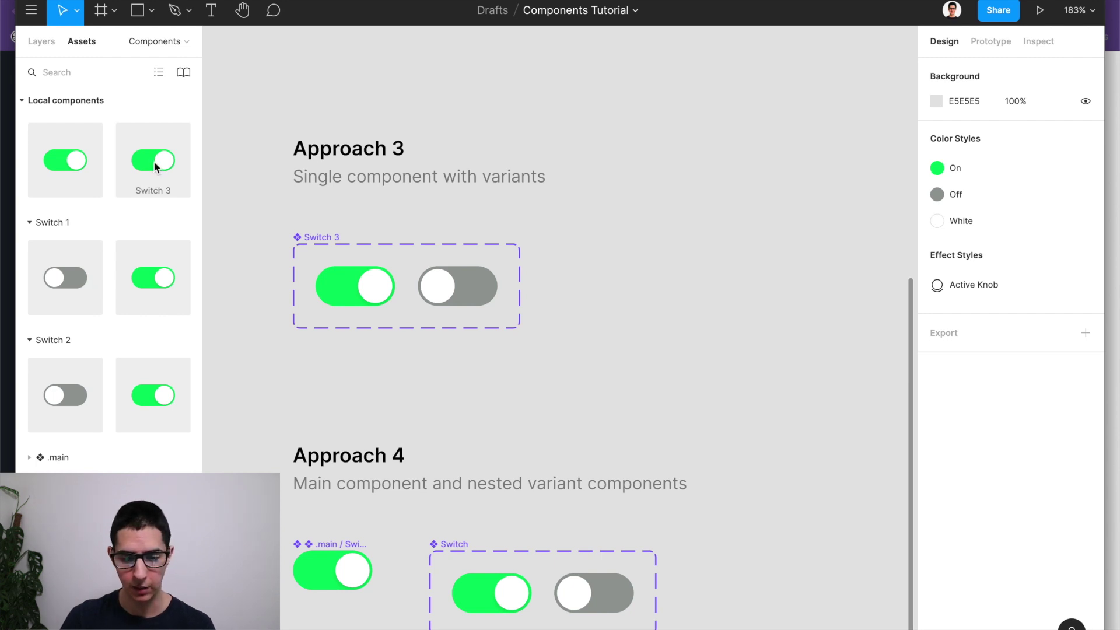
pyautogui.moveTo(155, 165); pyautogui.dragTo(641, 136)
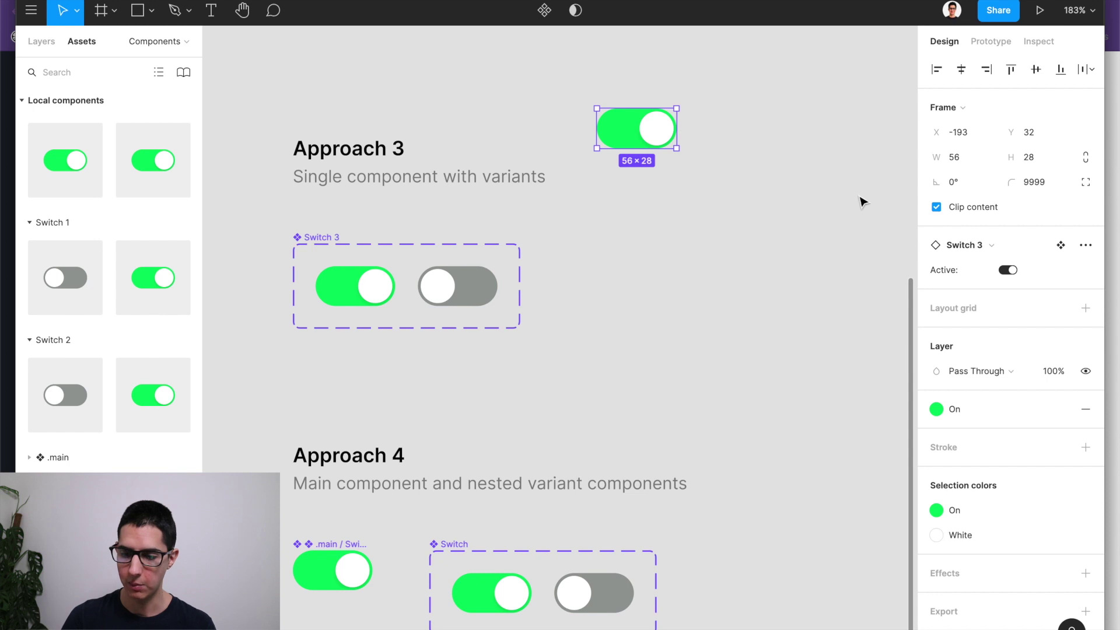
# Toggle the instance's Active property off and on twice, then select the Switch 3 set.
pyautogui.click(1008, 271)
pyautogui.click(1008, 271)
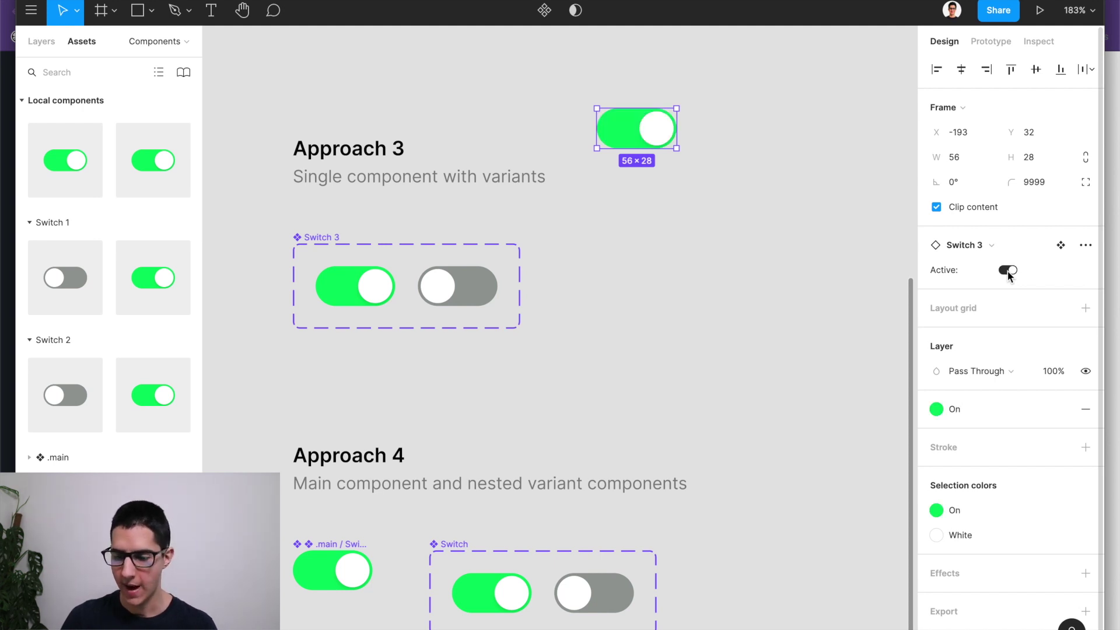
pyautogui.click(1008, 270)
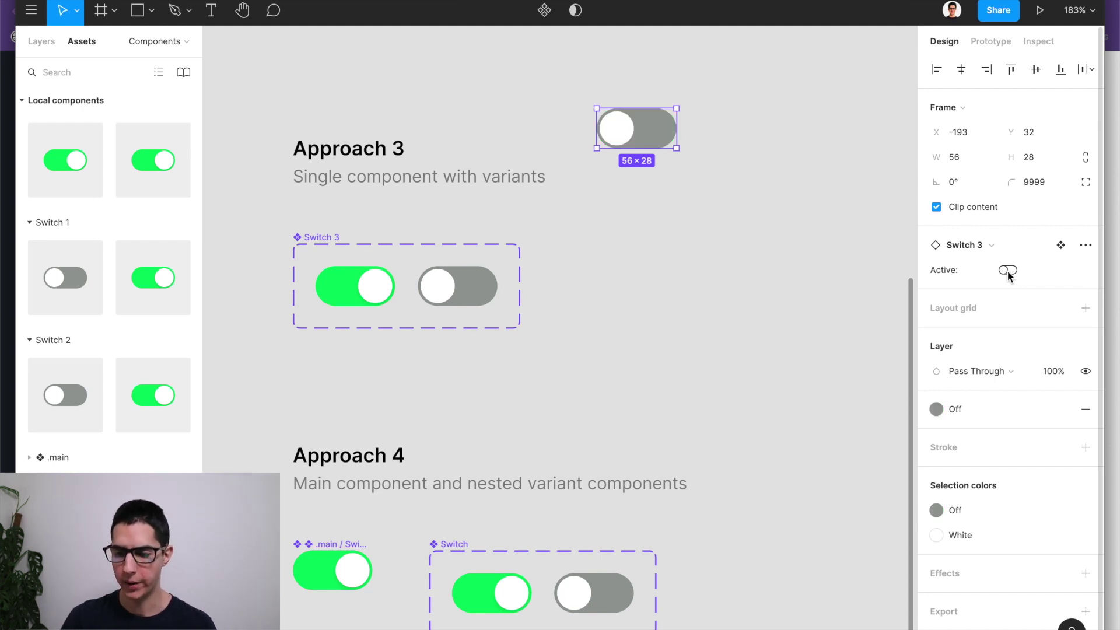
pyautogui.click(1008, 270)
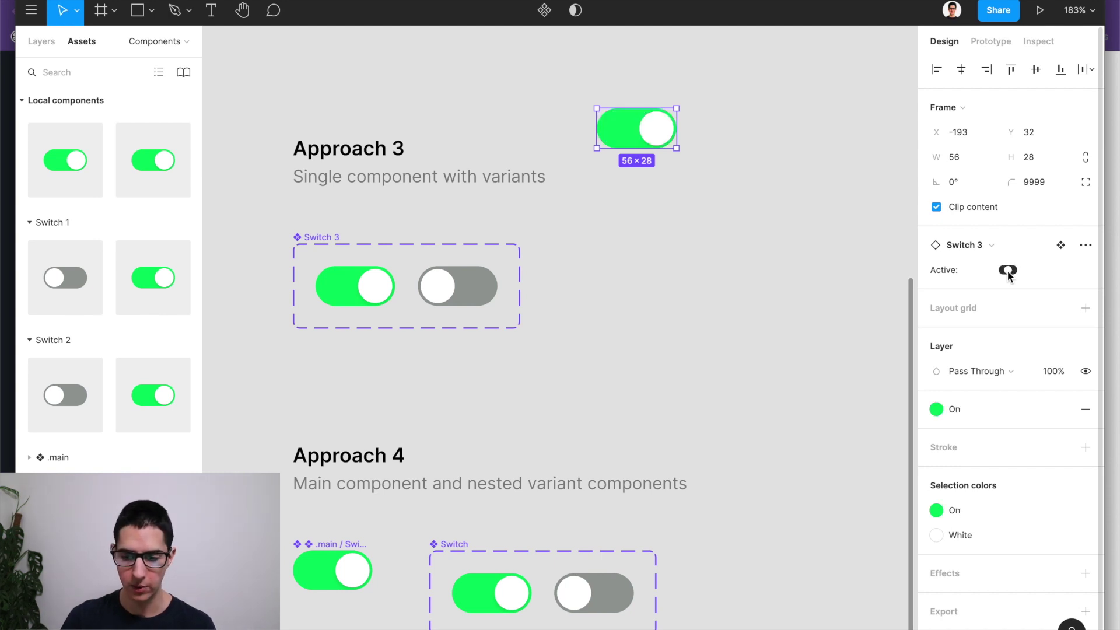
pyautogui.click(330, 239)
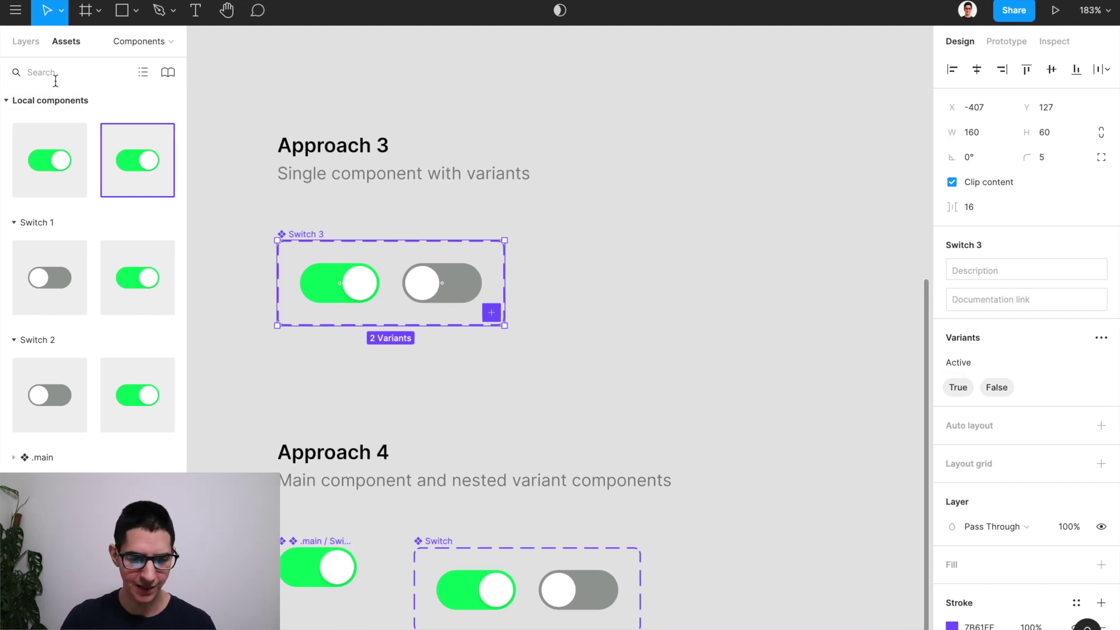
# Select Switch 3's Active=True variant and expand its layers to show the Knob layer.
pyautogui.click(26, 44)
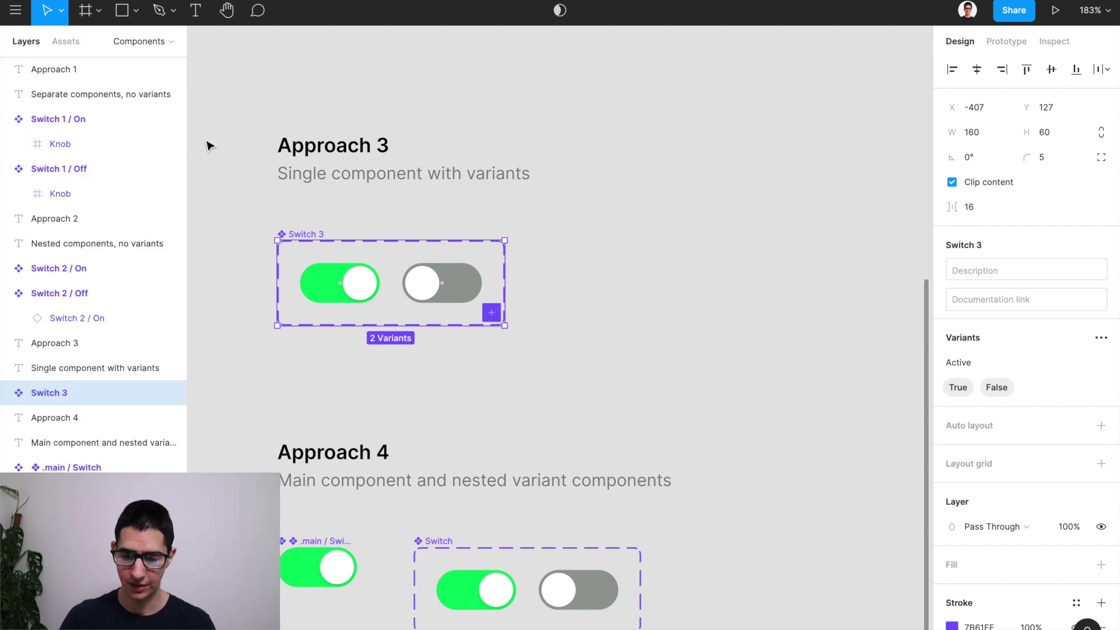
pyautogui.click(318, 290)
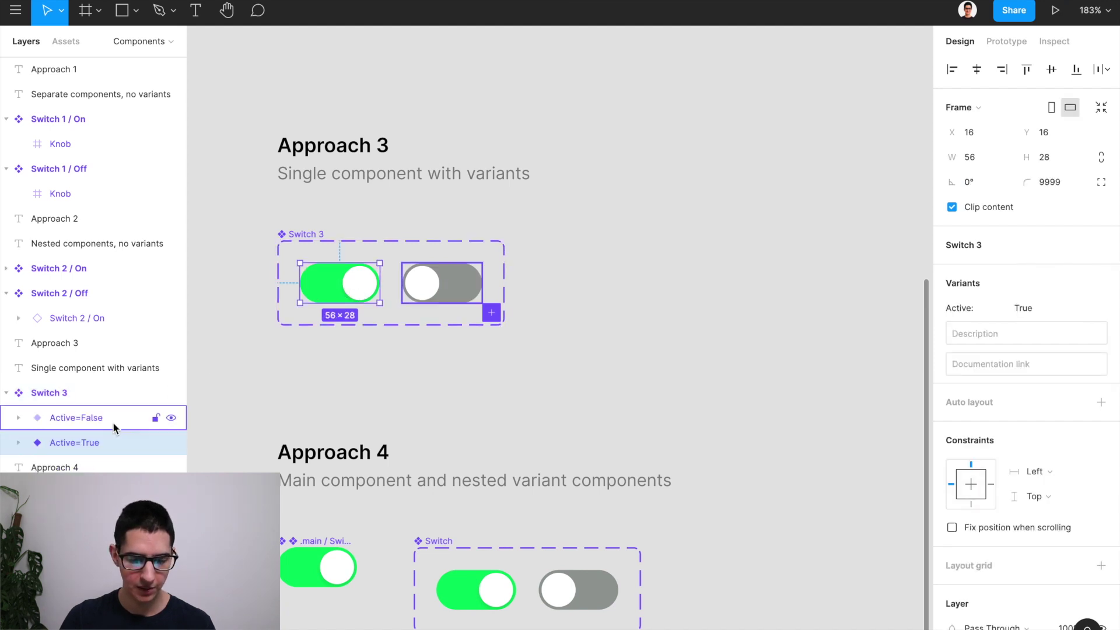
pyautogui.click(18, 444)
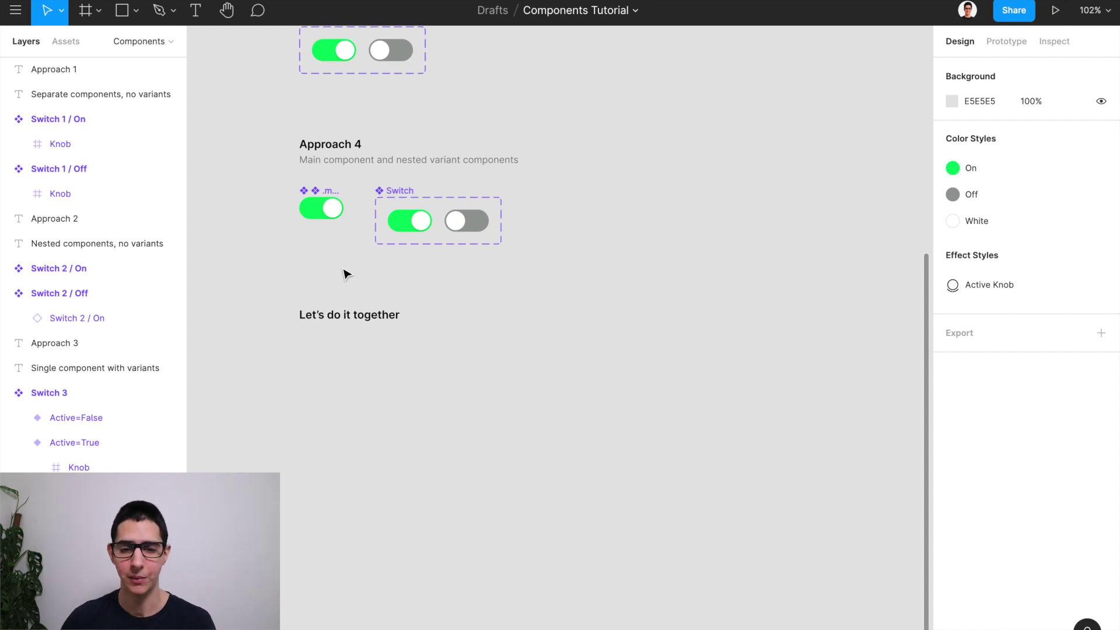
# Duplicate the .main switch below 'Let's do it together', nudge it upward, and detach it.
pyautogui.scroll(1, 361, 210)
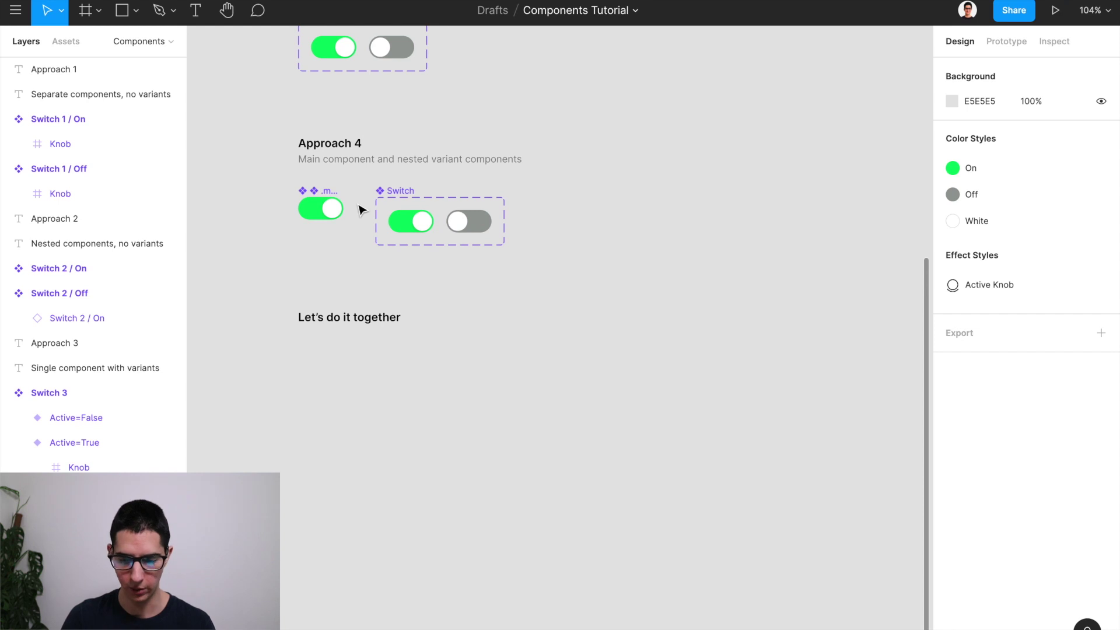
pyautogui.scroll(3, 361, 210)
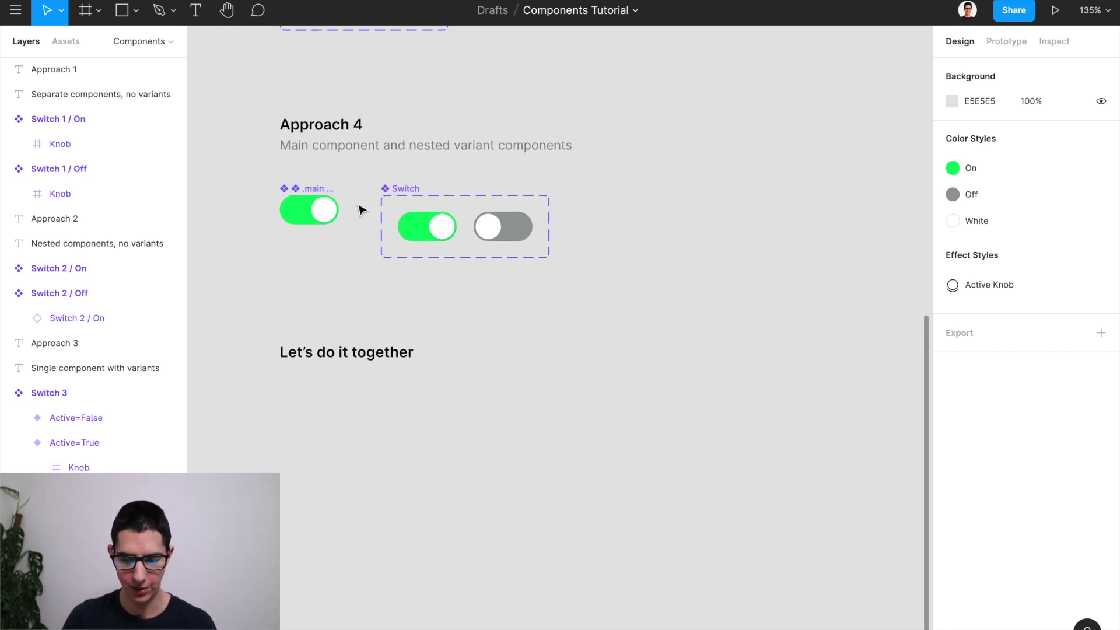
pyautogui.scroll(-2, 361, 210)
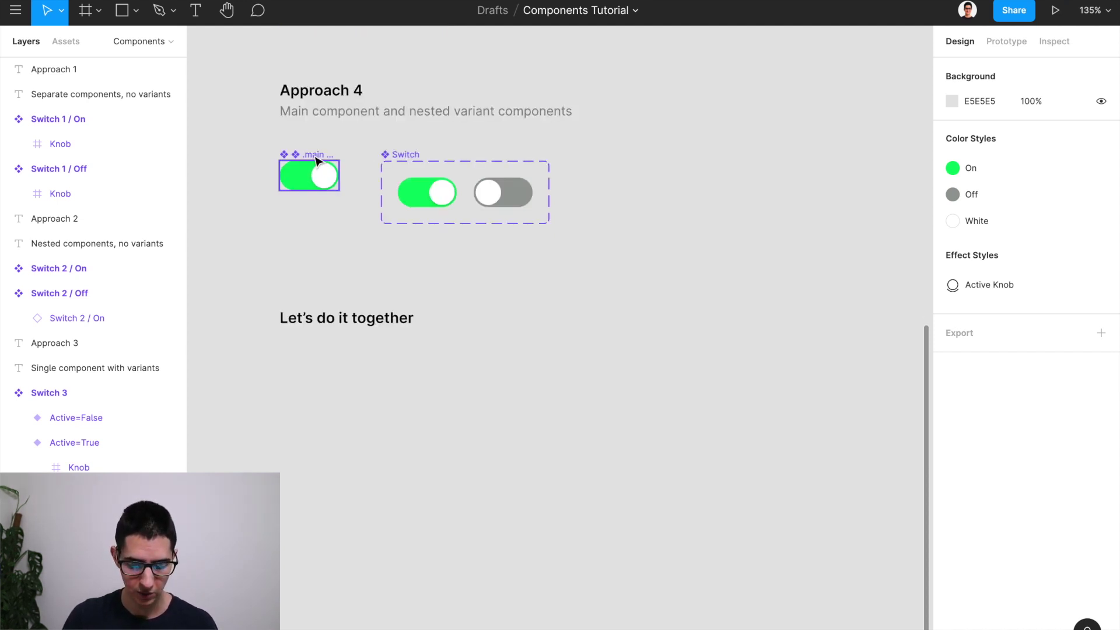
pyautogui.moveTo(316, 160); pyautogui.dragTo(313, 395)
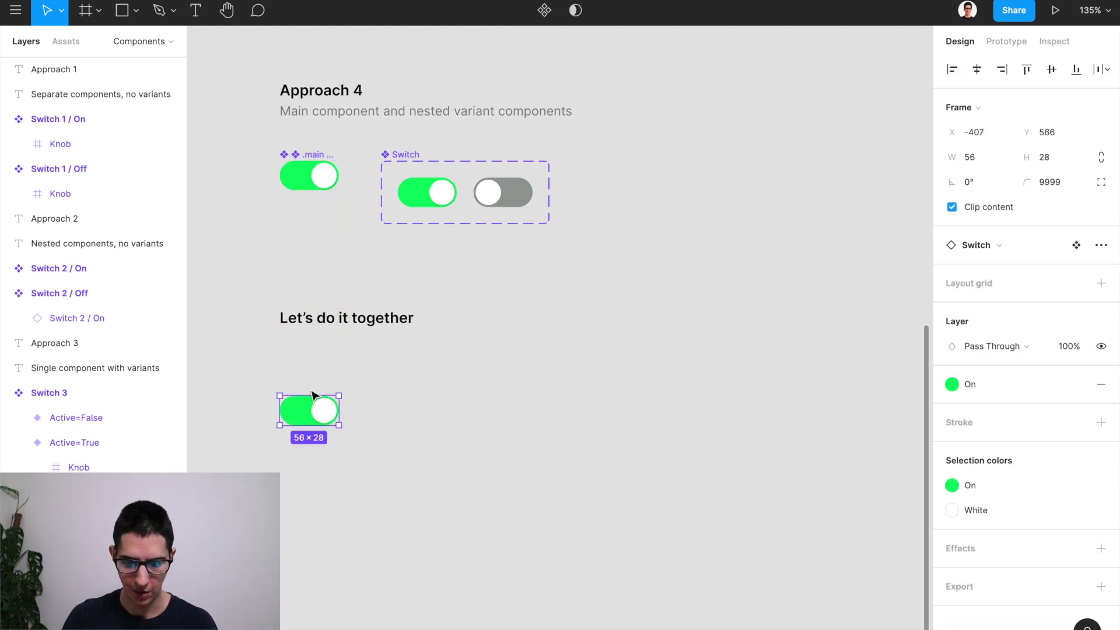
pyautogui.press('alt')
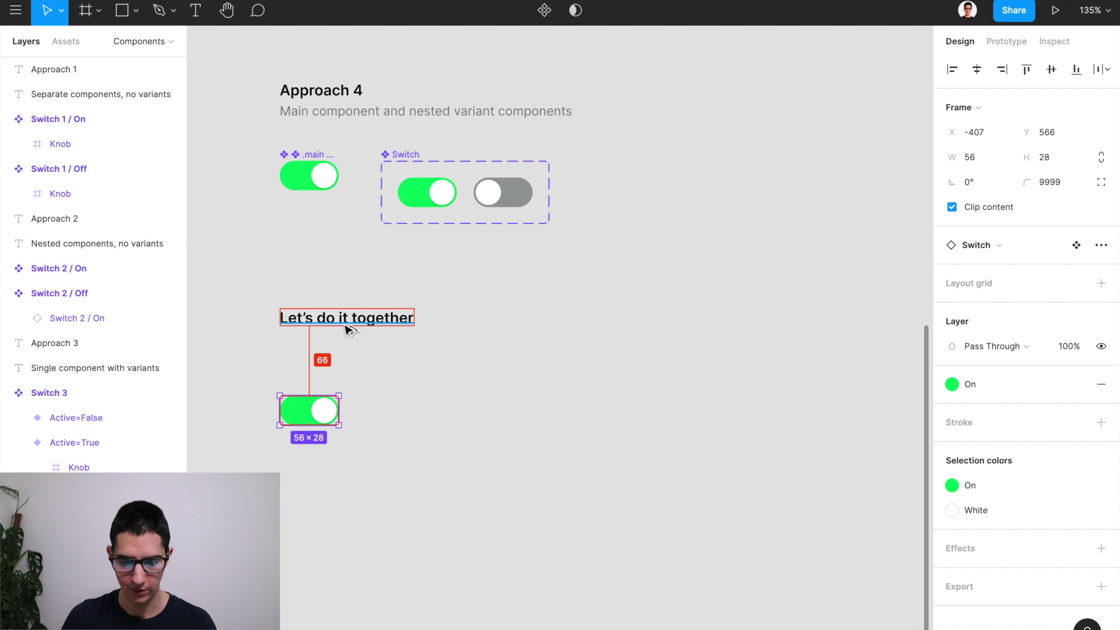
pyautogui.hotkey('shift', 'Up')
pyautogui.hotkey('shift', 'Up')
pyautogui.press('Up')
pyautogui.press('Up')
pyautogui.press('Up')
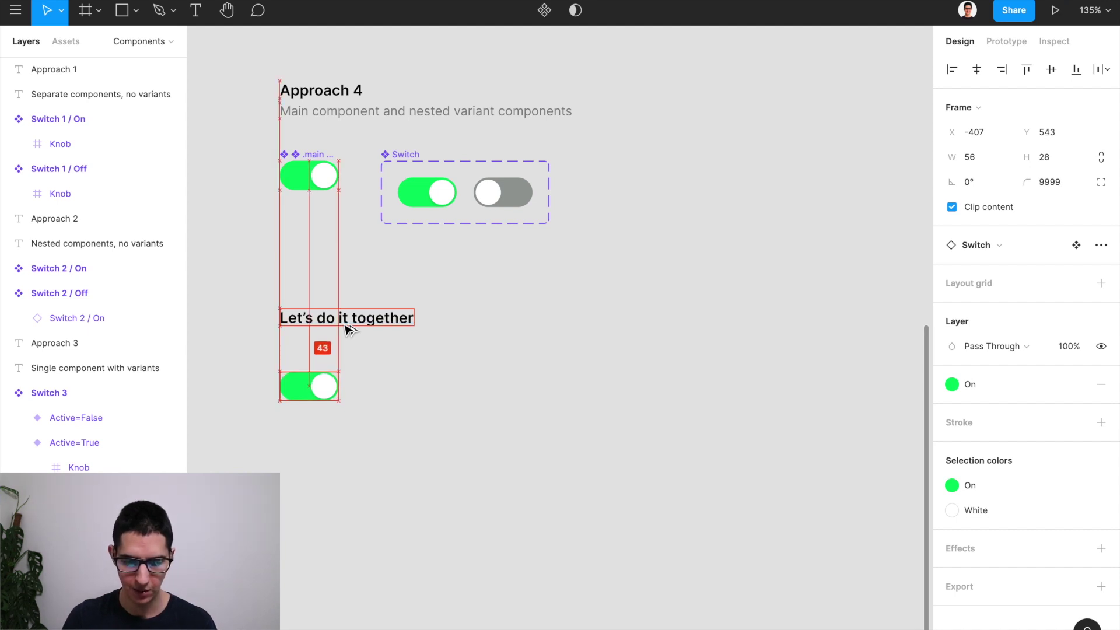
pyautogui.press('Up')
pyautogui.press('Up')
pyautogui.press('Up')
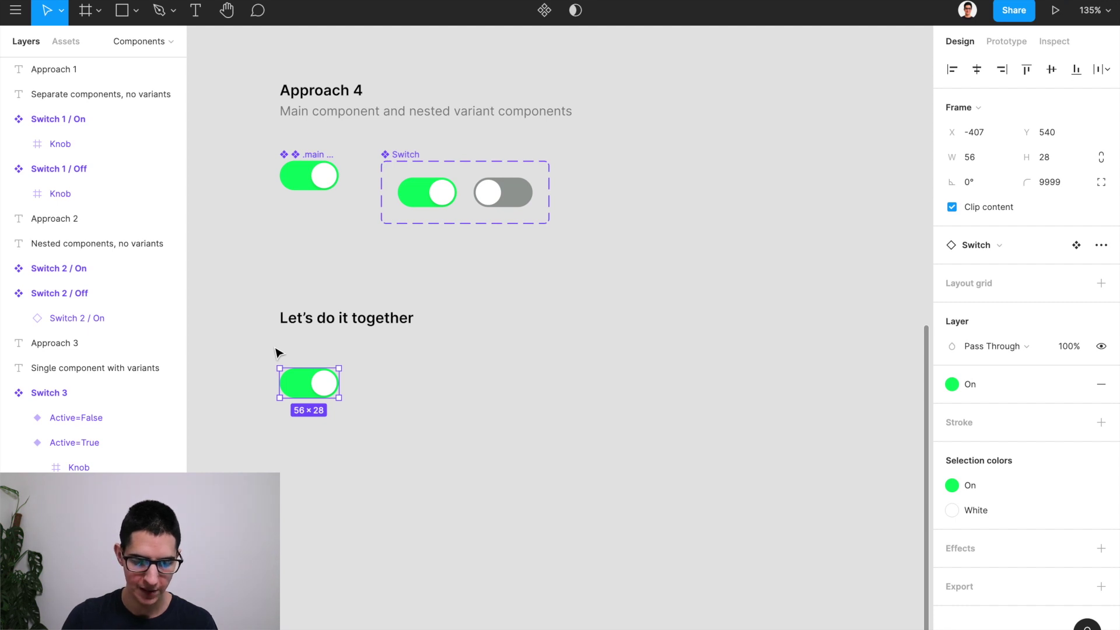
pyautogui.hotkey('ctrl', 'alt', 'b')
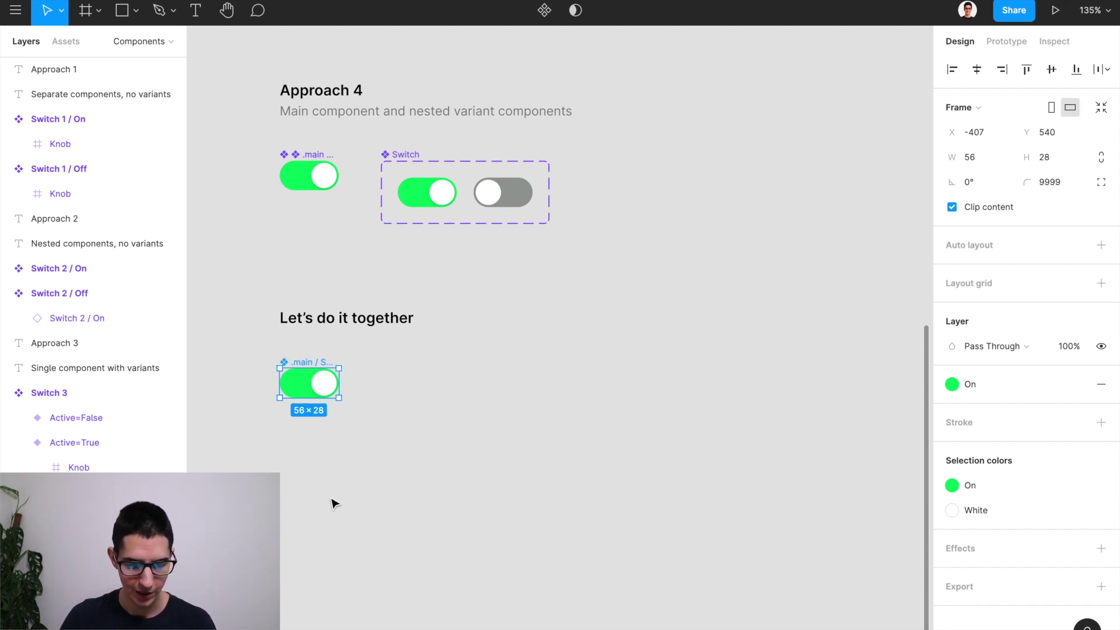
pyautogui.scroll(3, 323, 397)
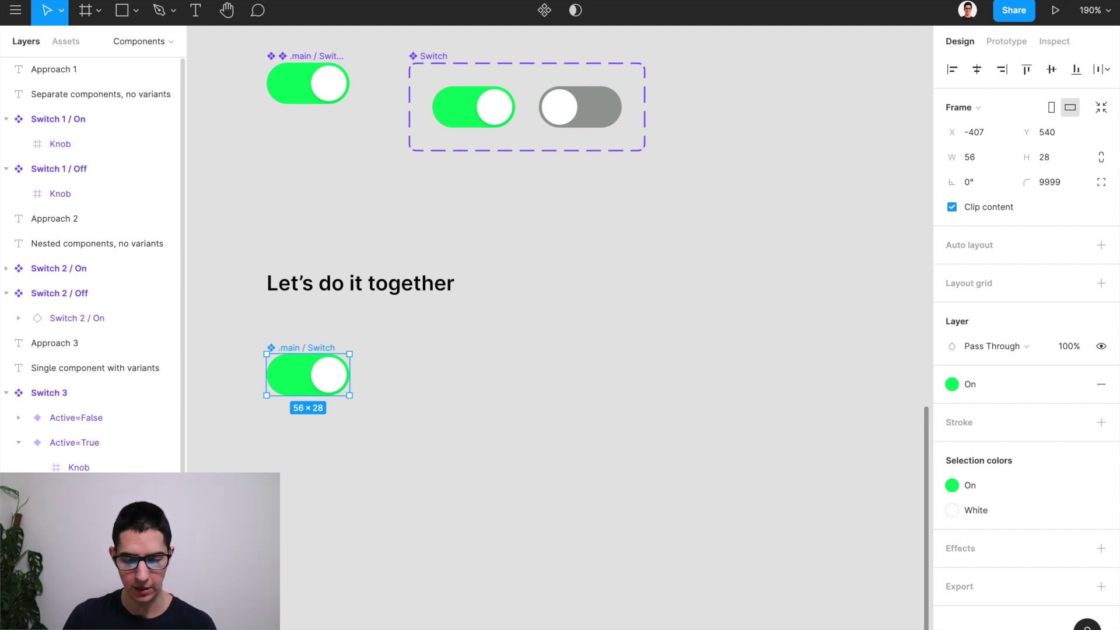
# Turn the detached switch copy into a component with Ctrl+Alt+K.
pyautogui.click(325, 407)
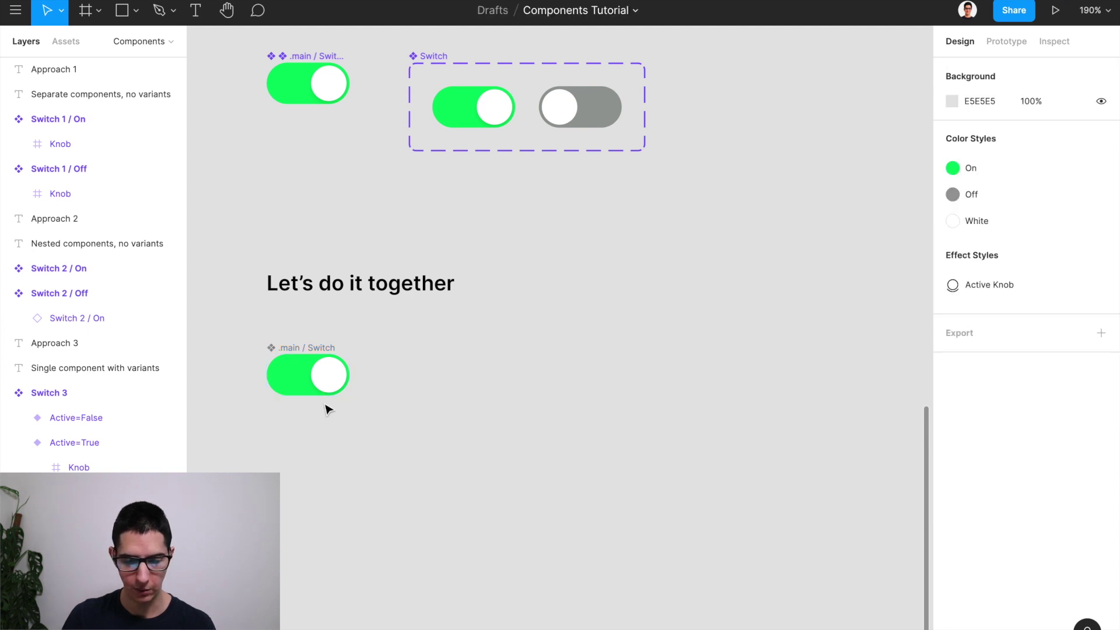
pyautogui.click(304, 357)
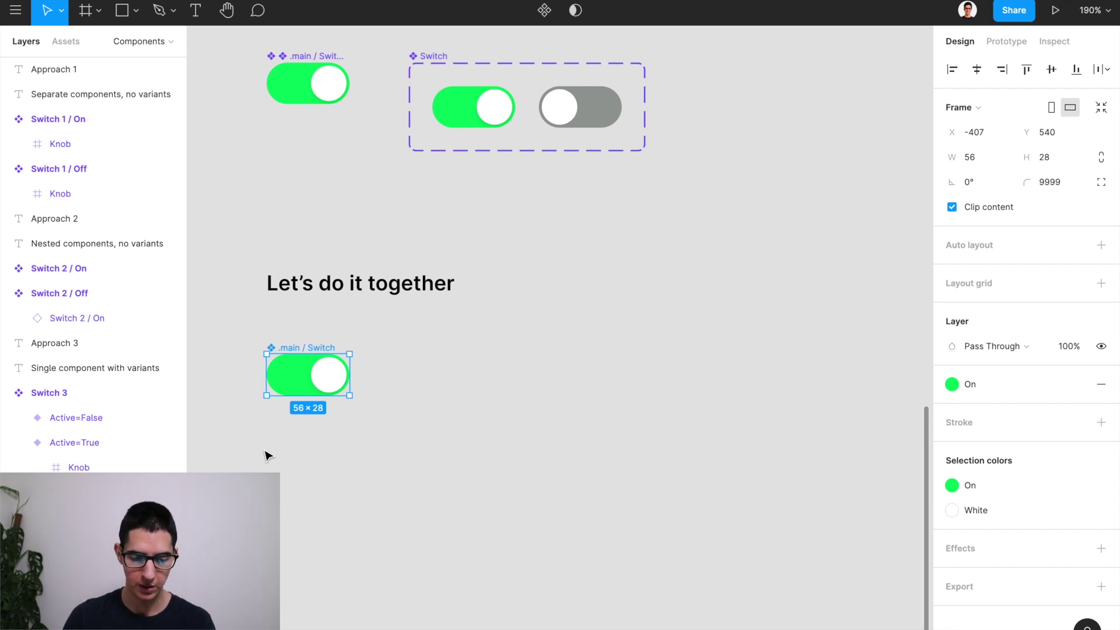
pyautogui.hotkey('ctrl', 'alt', 'k')
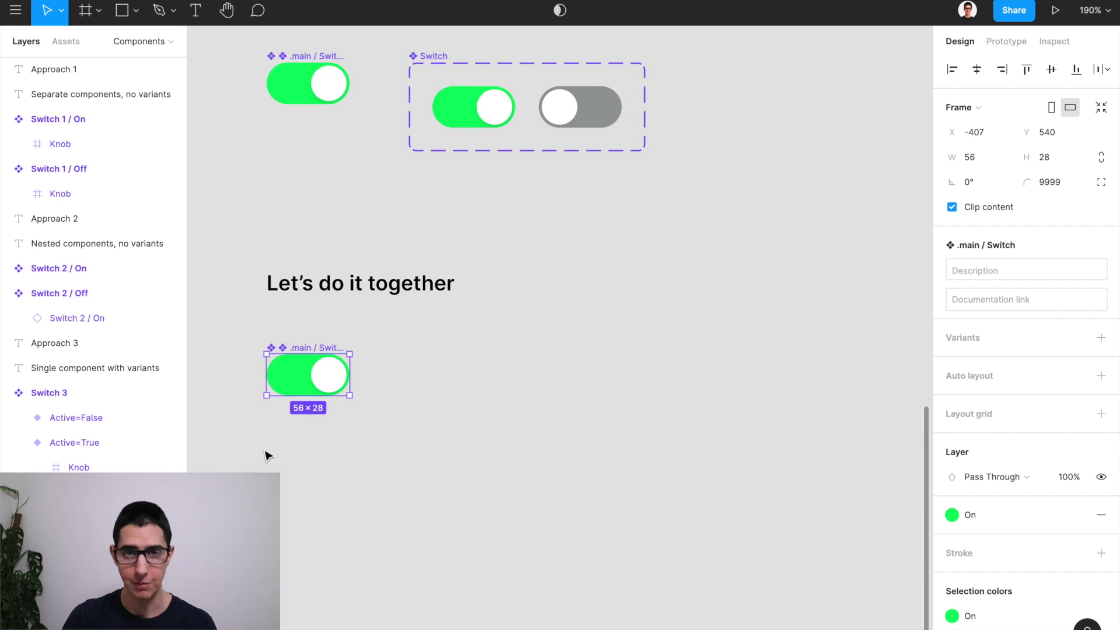
pyautogui.scroll(1, 330, 336)
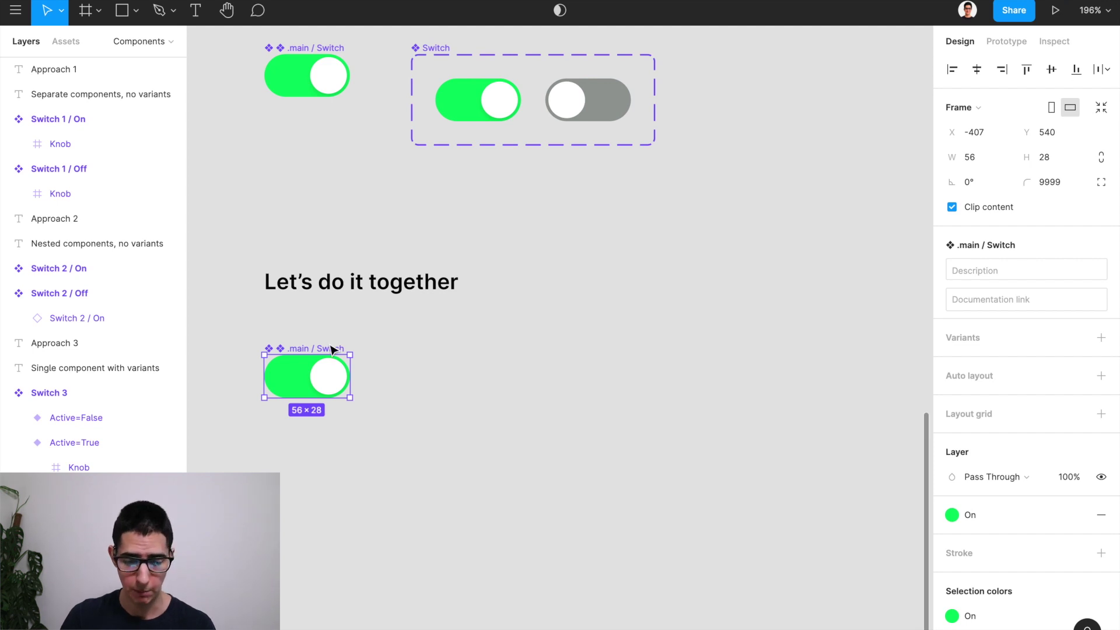
pyautogui.scroll(1, 328, 347)
pyautogui.hscroll(1, 328, 347)
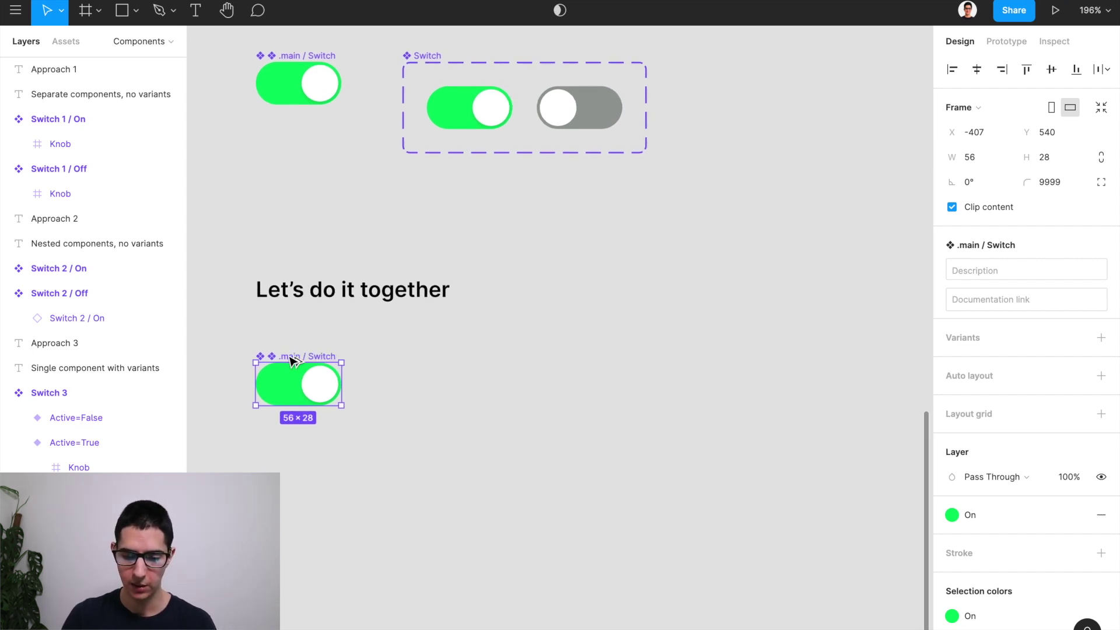
# Alt-drag an instance copy to the right, move it after Approach 2, and make it a component.
pyautogui.moveTo(292, 360); pyautogui.dragTo(474, 362)
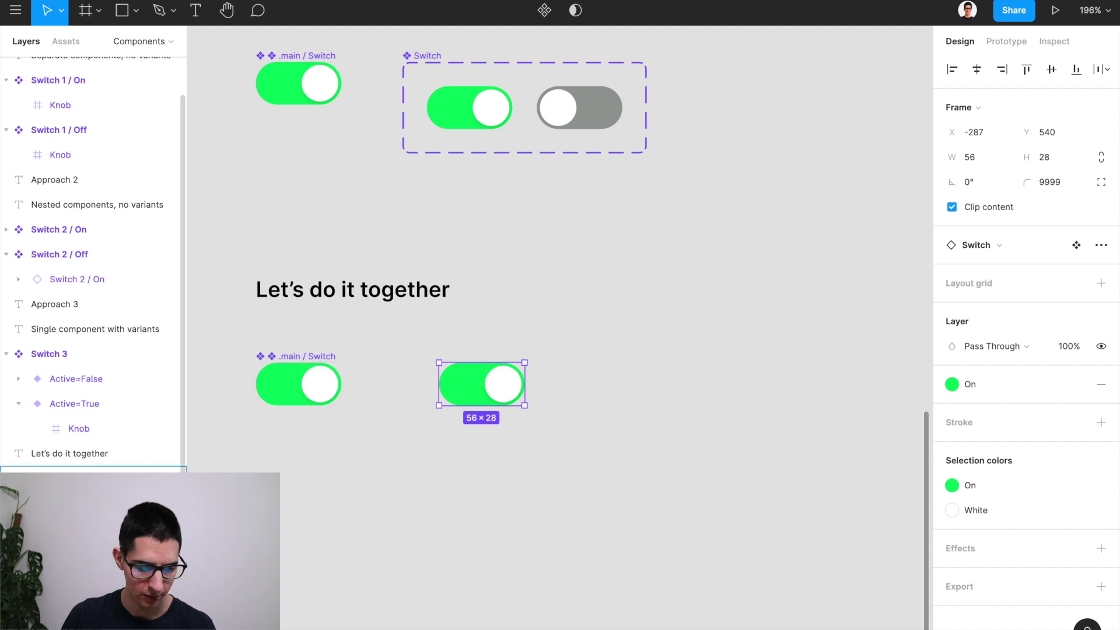
pyautogui.moveTo(58, 479); pyautogui.dragTo(47, 194)
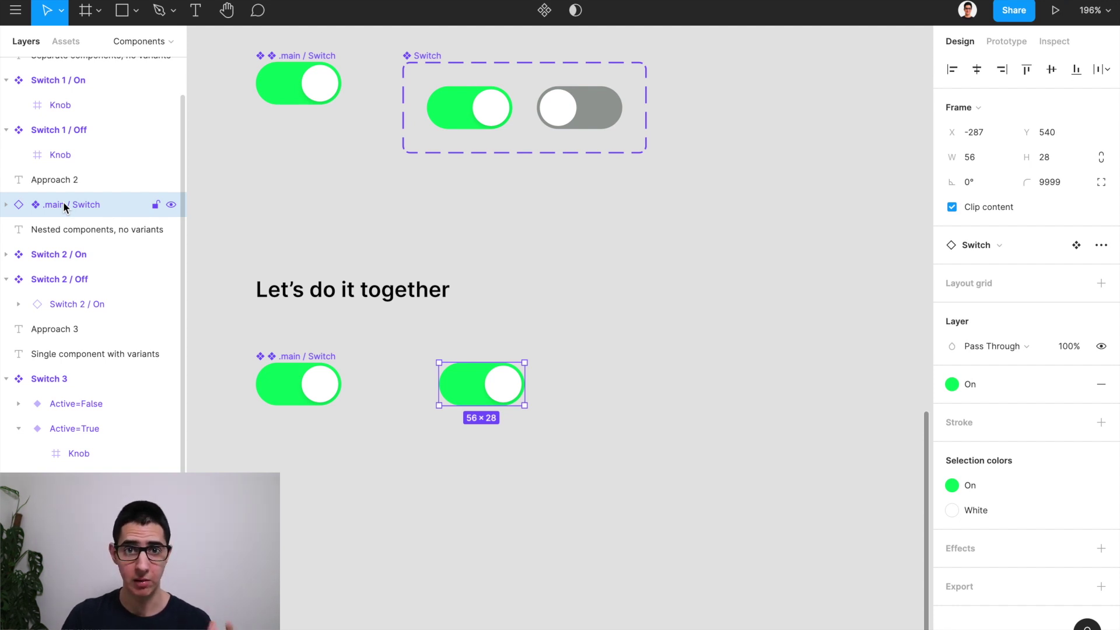
pyautogui.click(6, 205)
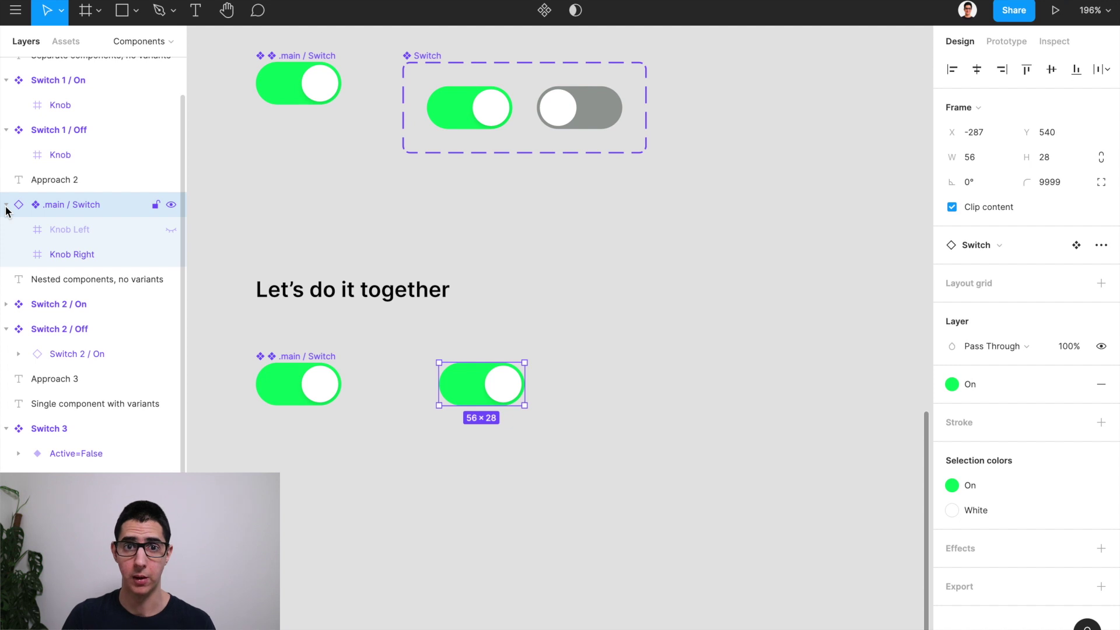
pyautogui.click(6, 205)
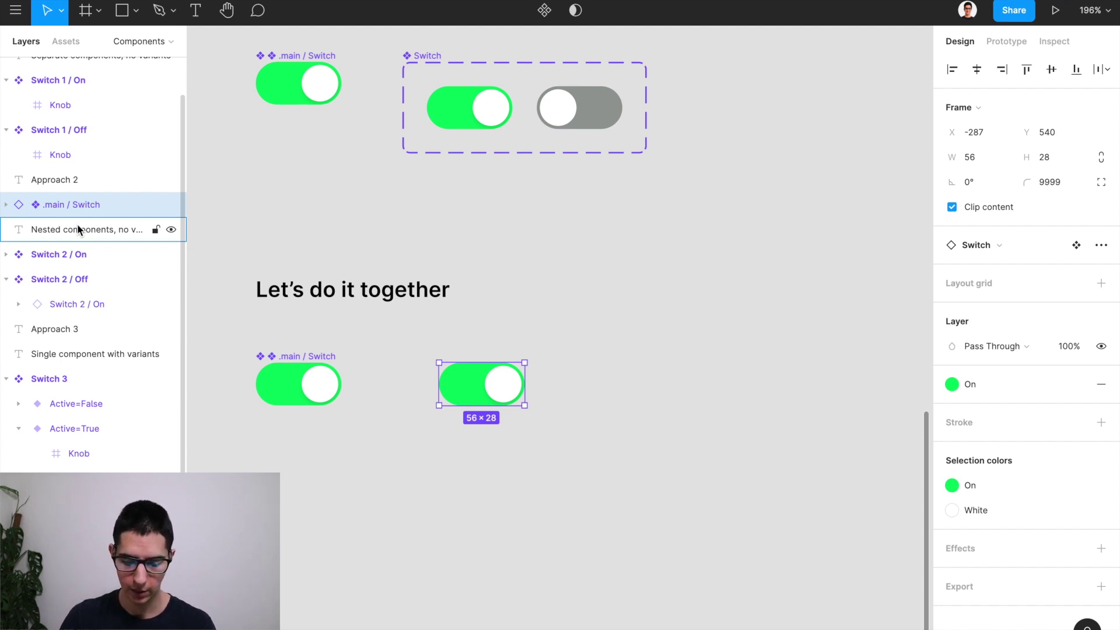
pyautogui.hotkey('ctrl', 'alt', 'k')
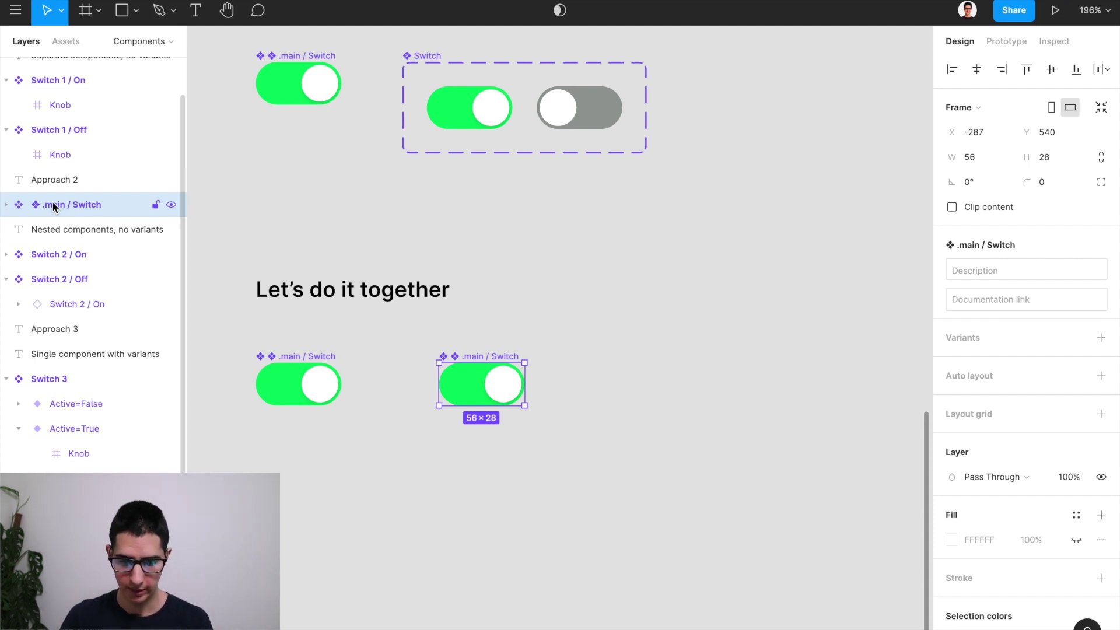
# Rename the new wrapping component to 'Switch'.
pyautogui.doubleClick(53, 205)
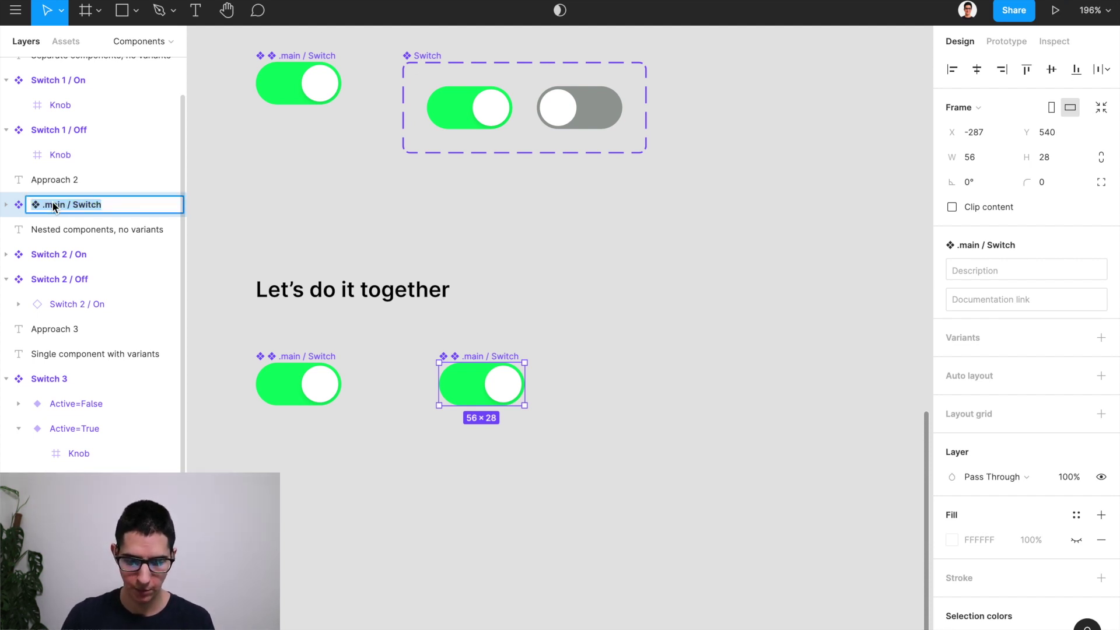
pyautogui.write('Switch')
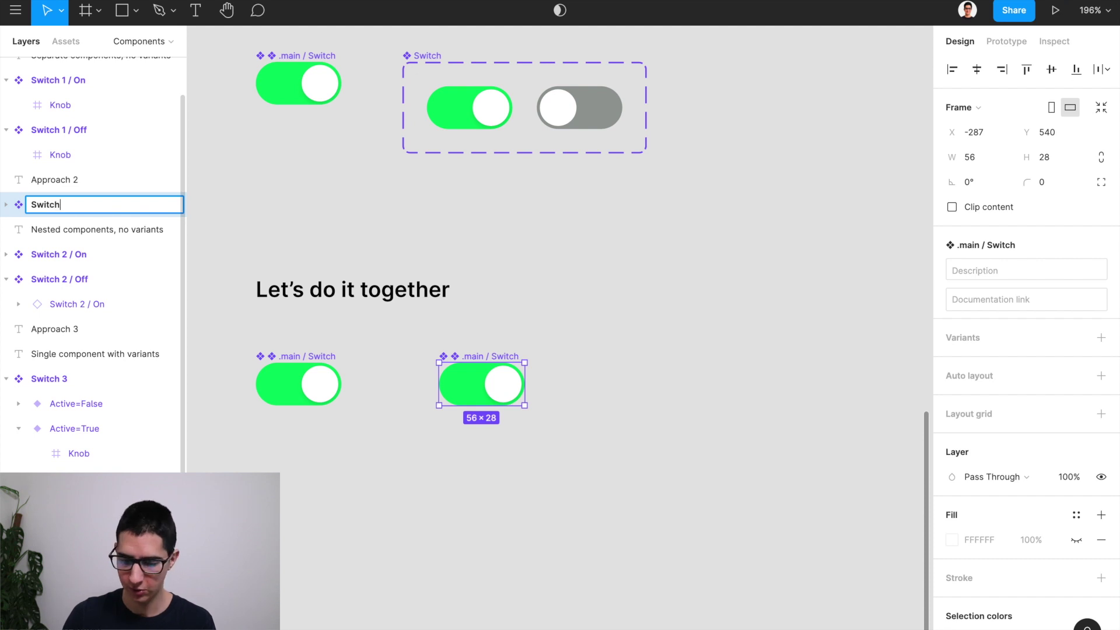
pyautogui.press('Return')
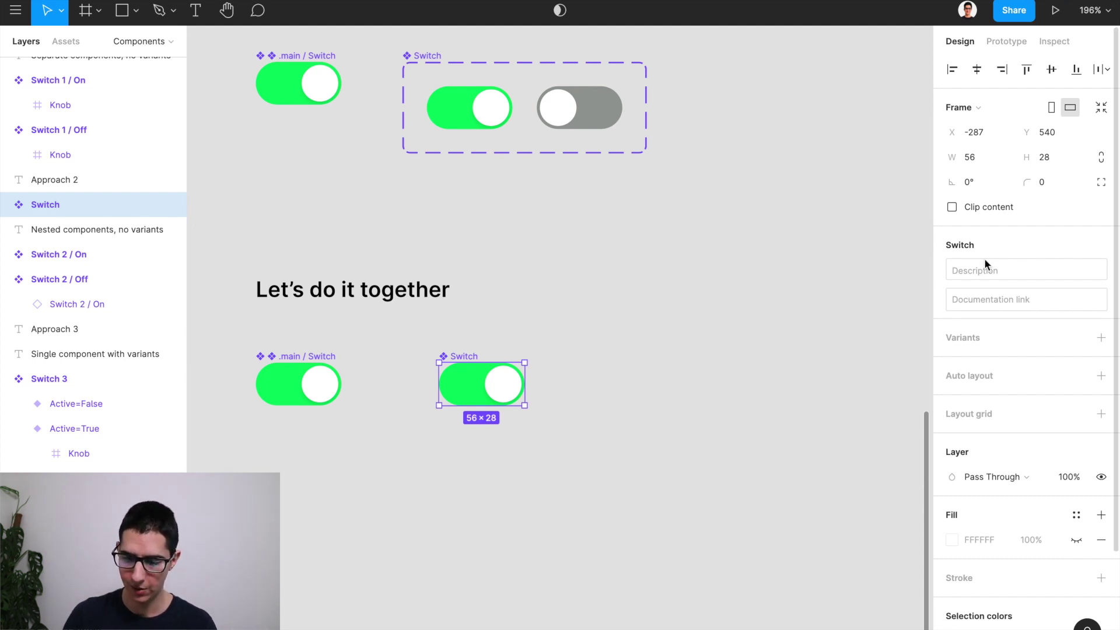
# Add a second variant, Variant2, and move the Switch set lower on the canvas.
pyautogui.click(1103, 341)
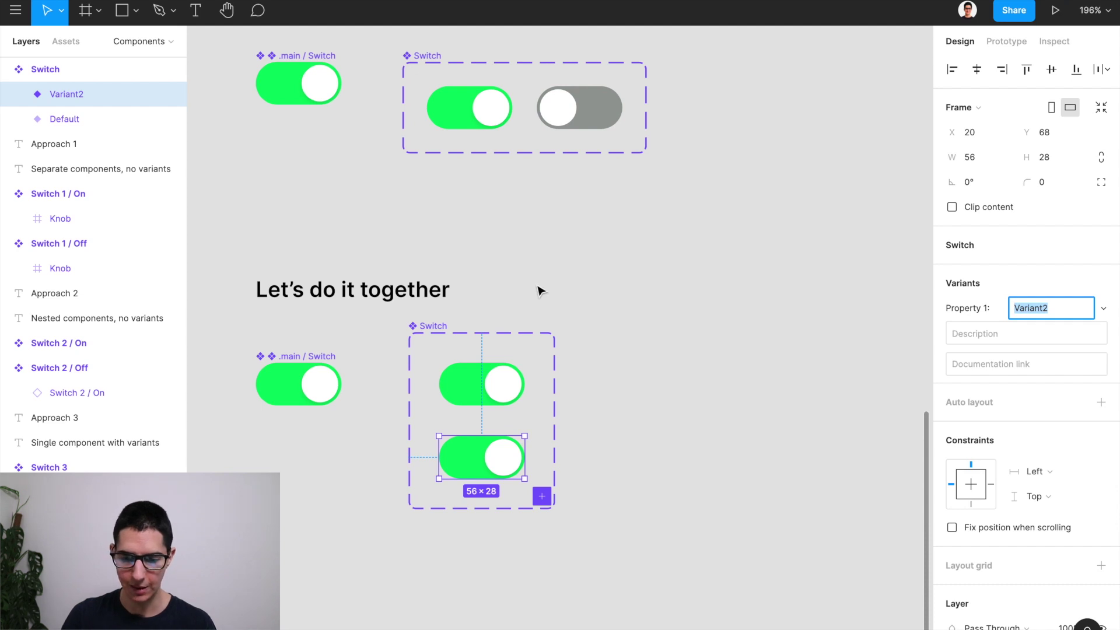
pyautogui.moveTo(434, 331); pyautogui.dragTo(430, 359)
pyautogui.scroll(-3, 432, 252)
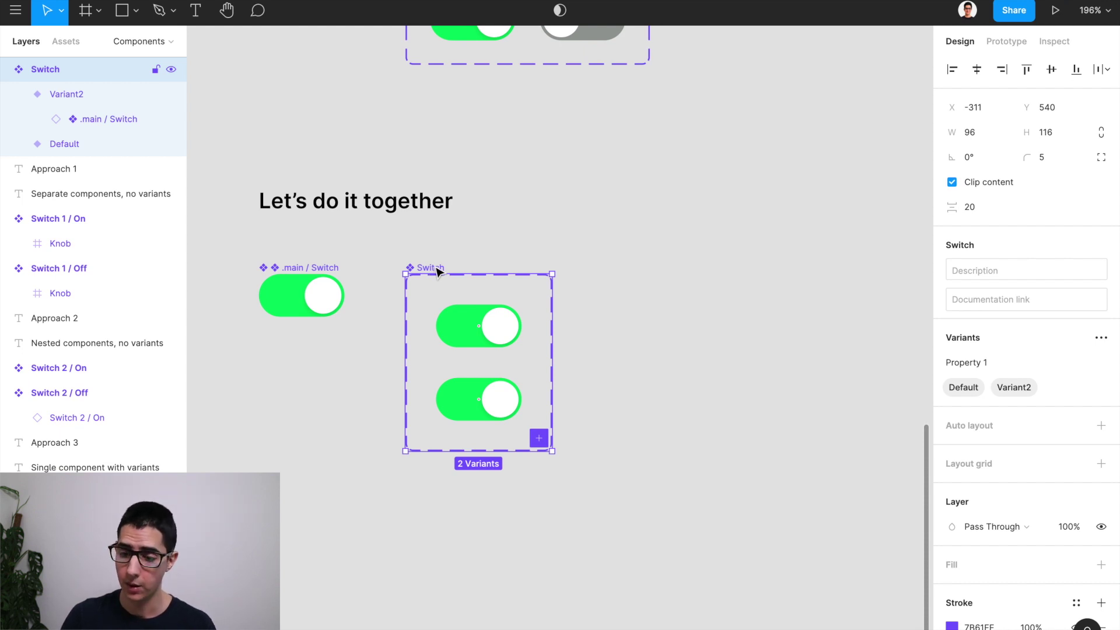
# Name the property Active with values On and Off, and place an Active=On instance beside the heading.
pyautogui.click(975, 365)
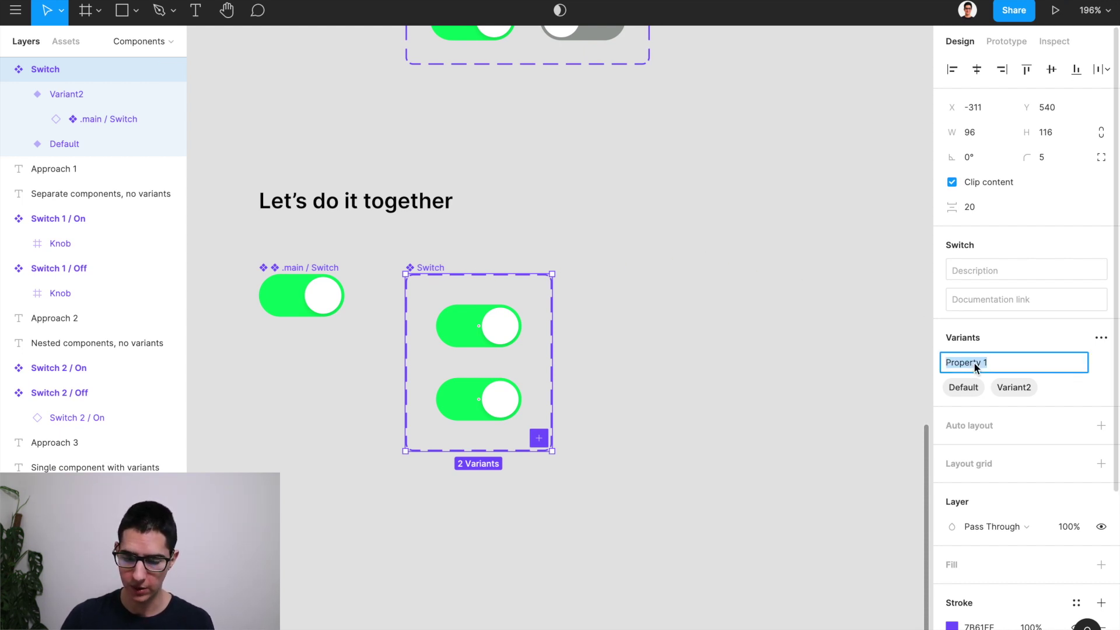
pyautogui.write('Active')
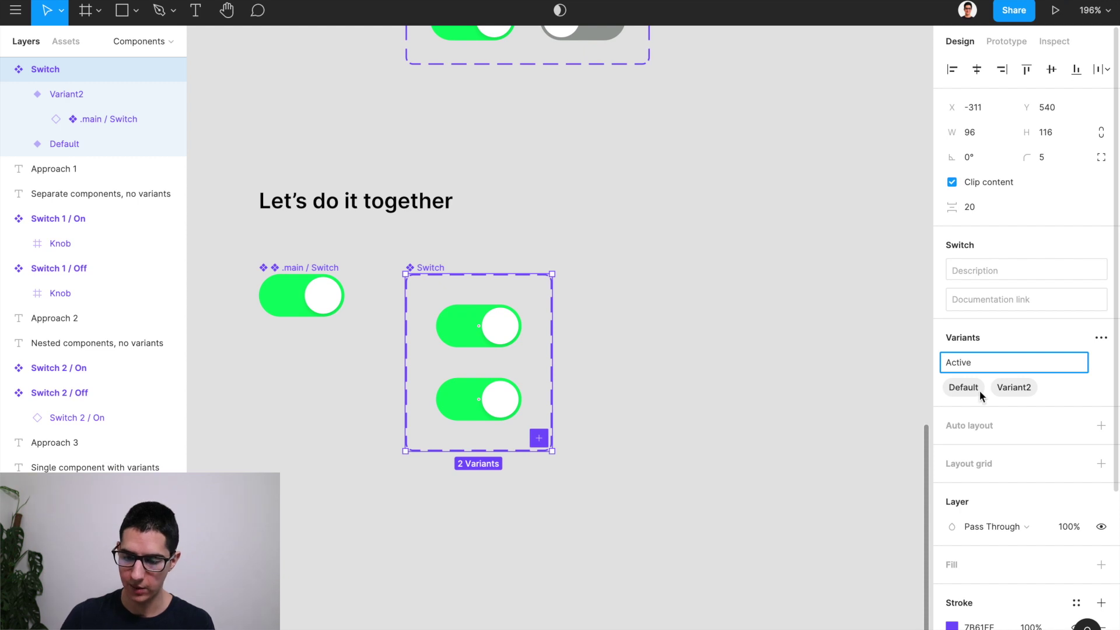
pyautogui.click(962, 387)
pyautogui.write('On')
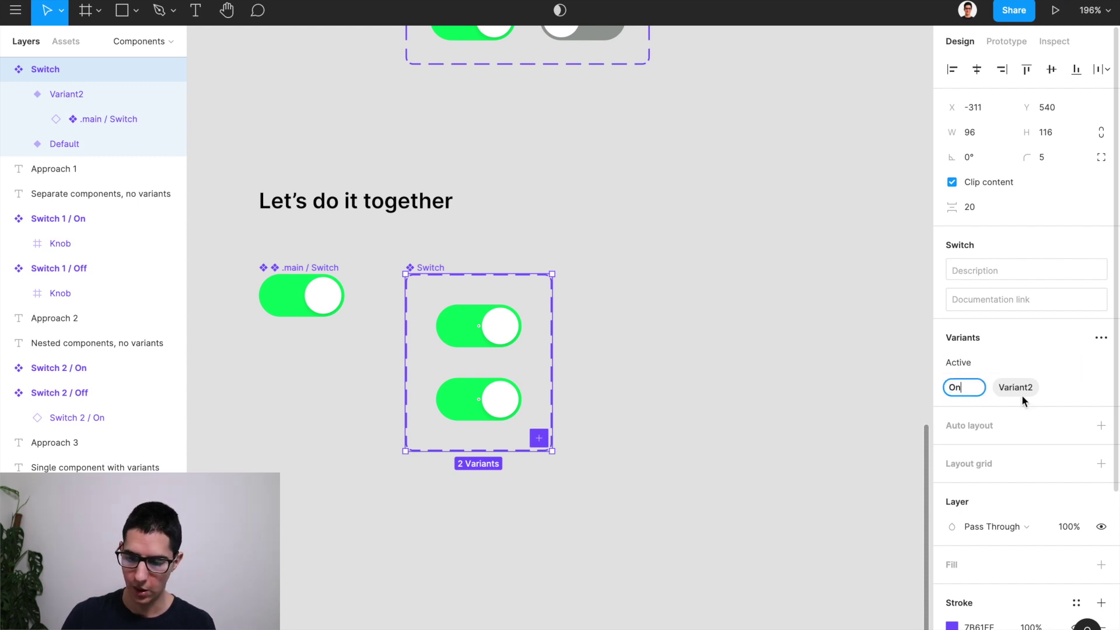
pyautogui.press('Return')
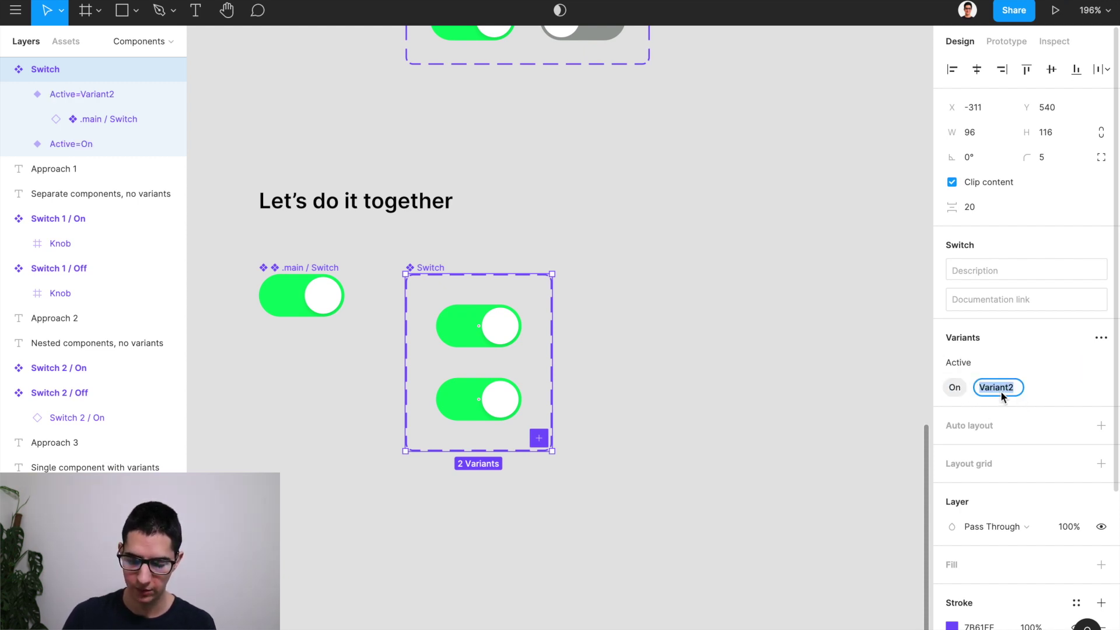
pyautogui.write('Off')
pyautogui.press('Return')
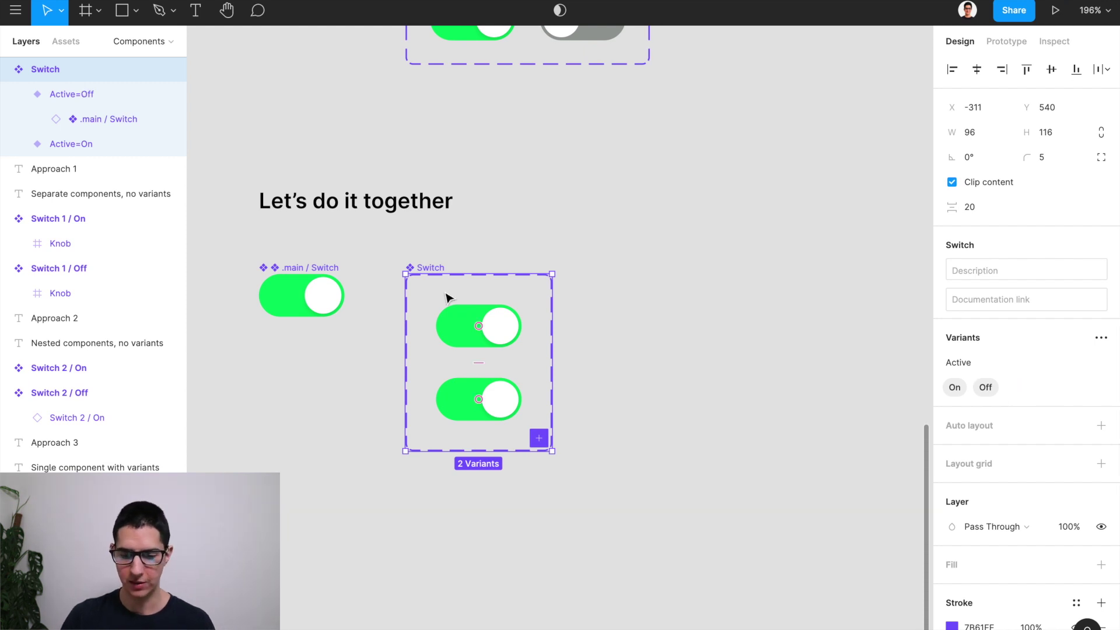
pyautogui.click(460, 339)
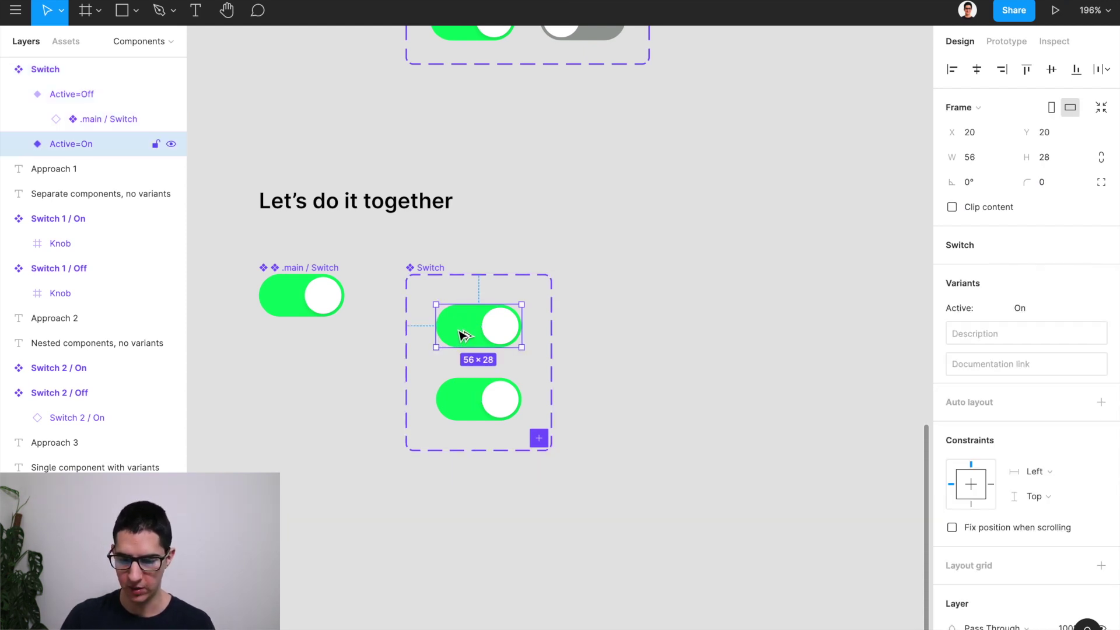
pyautogui.moveTo(460, 336); pyautogui.dragTo(560, 219)
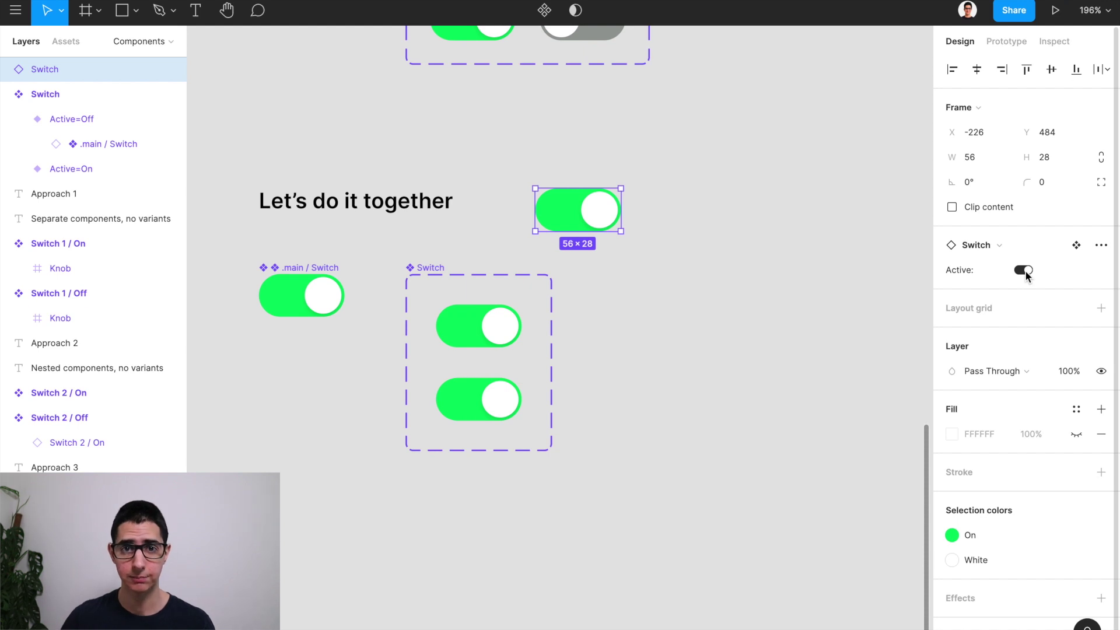
pyautogui.click(435, 257)
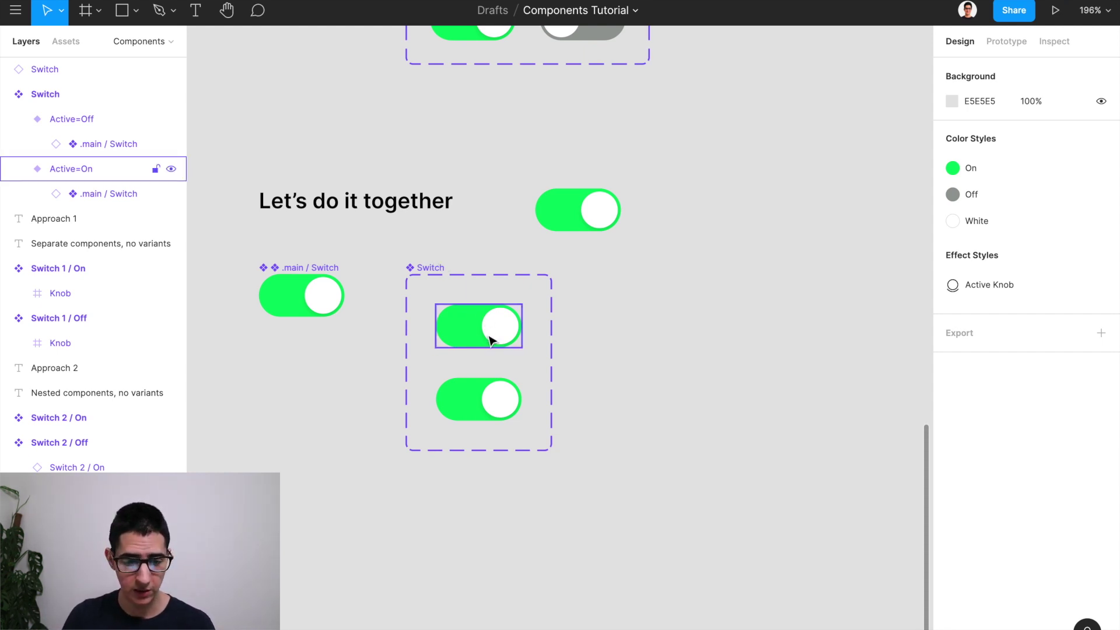
pyautogui.doubleClick(500, 402)
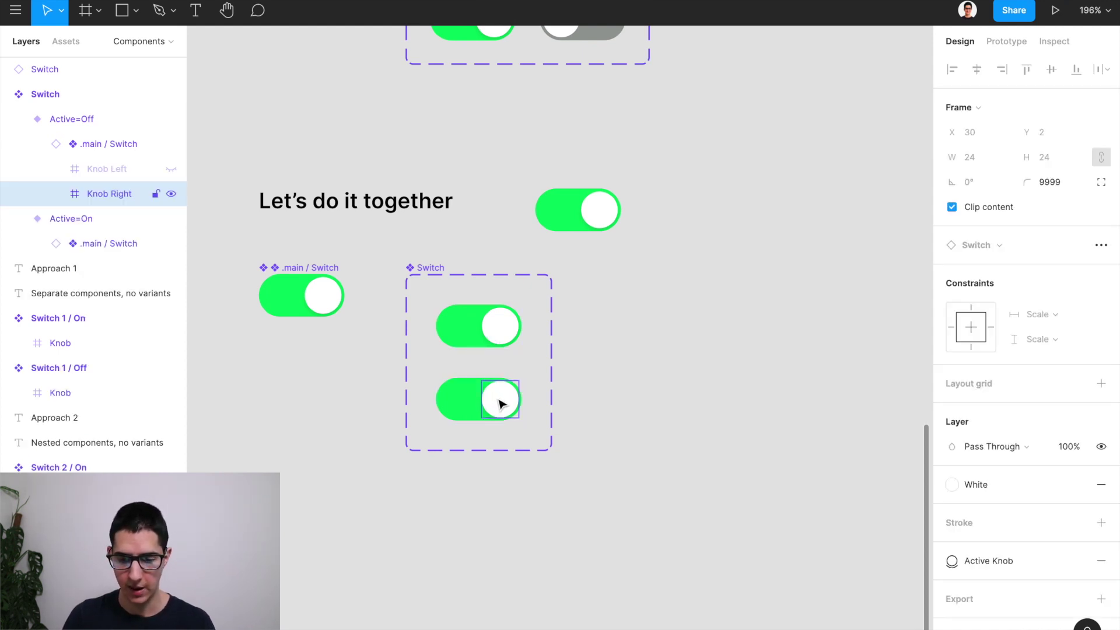
pyautogui.moveTo(500, 402); pyautogui.dragTo(501, 403)
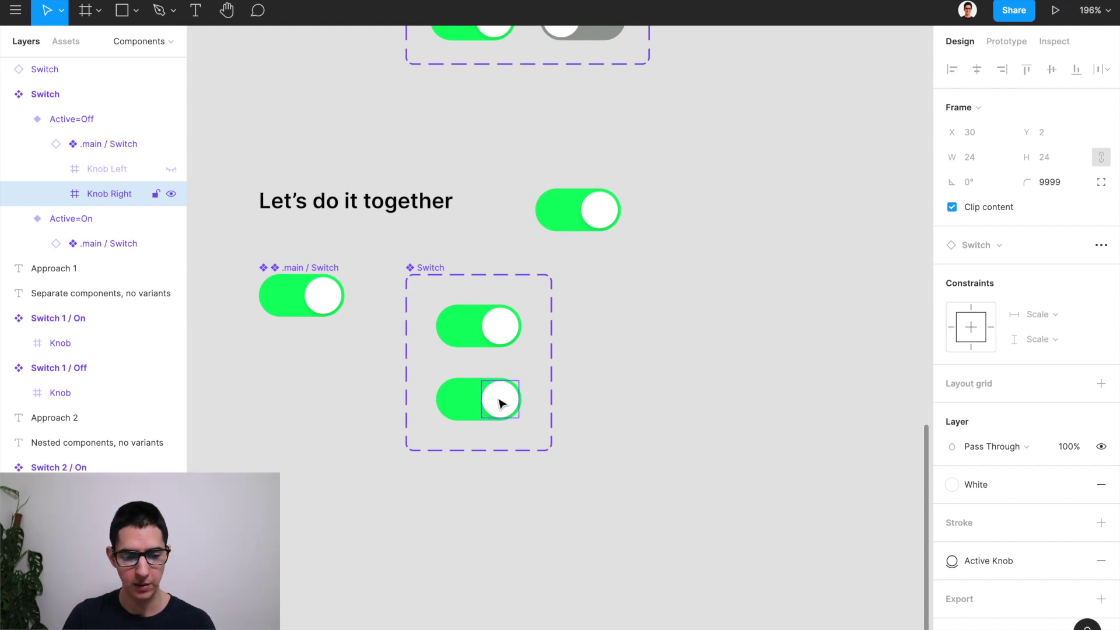
pyautogui.click(124, 150)
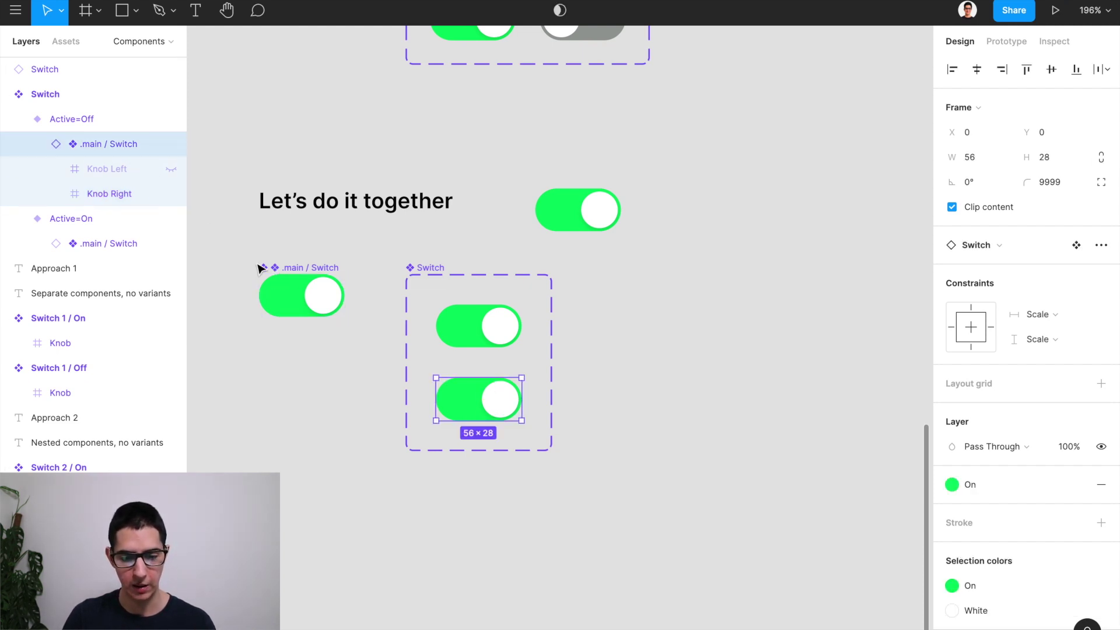
pyautogui.click(294, 290)
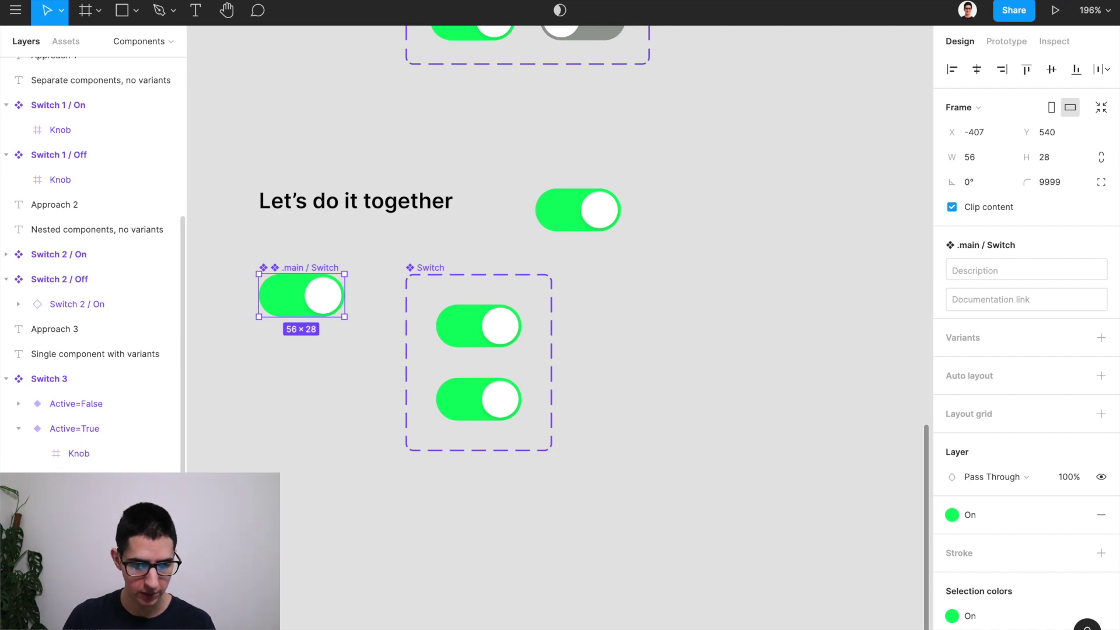
# Hide the Knob Left layer inside .main / Switch so switches show only the right knob.
pyautogui.moveTo(64, 479); pyautogui.dragTo(36, 207)
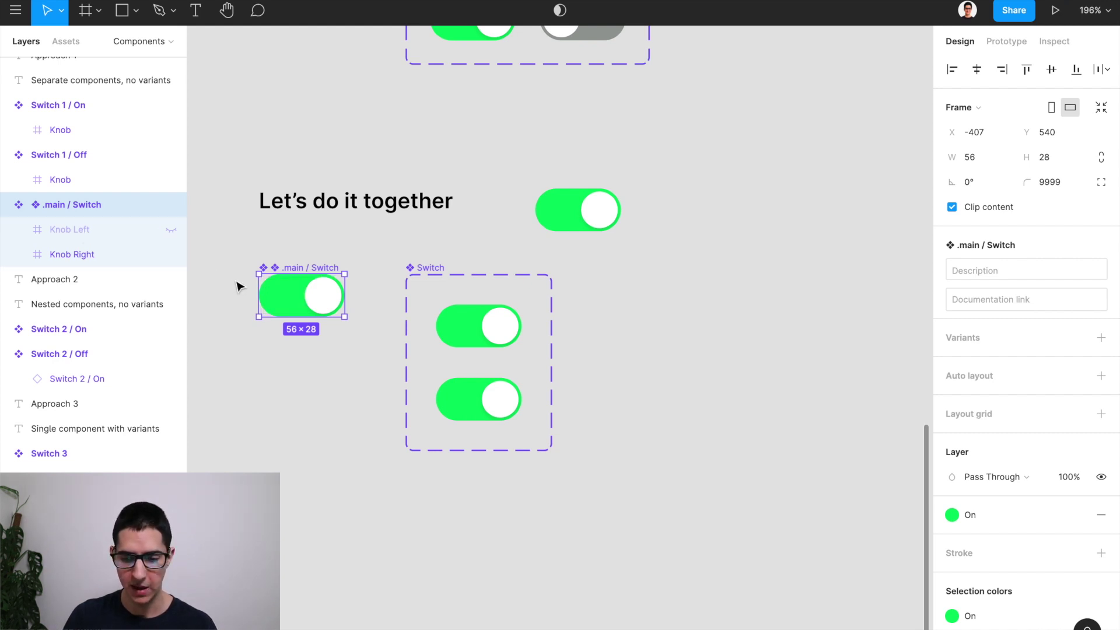
pyautogui.scroll(5, 239, 286)
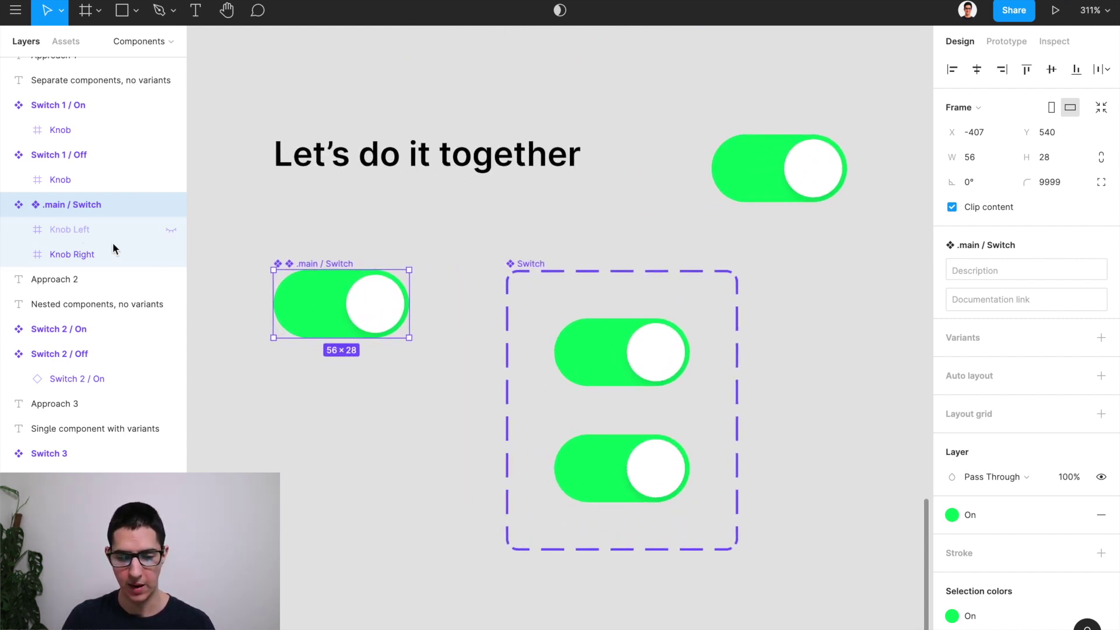
pyautogui.click(171, 229)
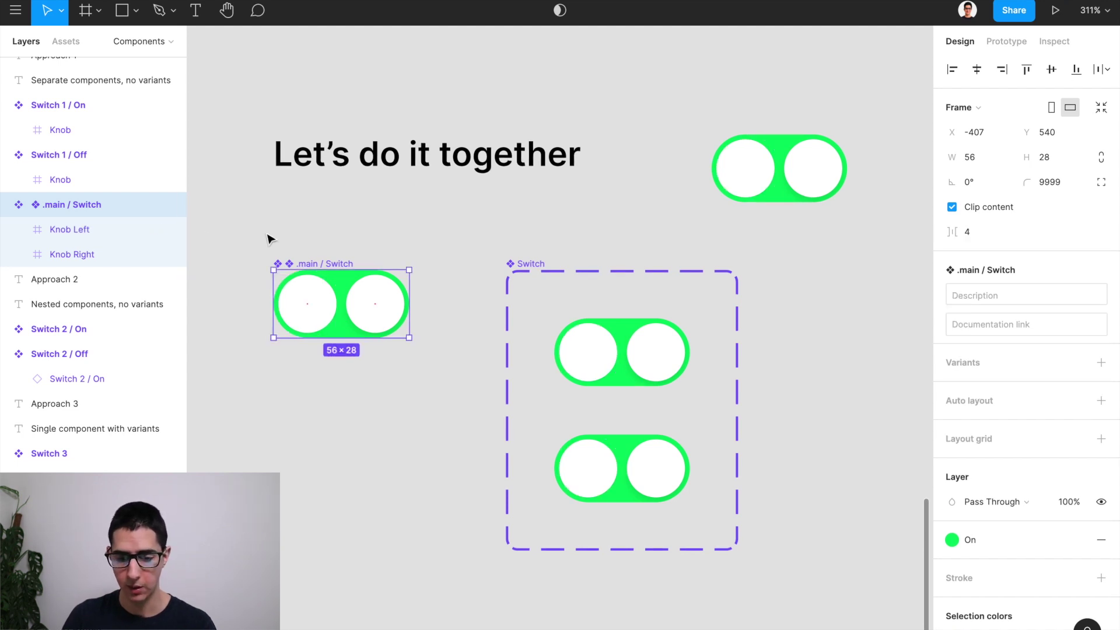
pyautogui.scroll(-3, 269, 239)
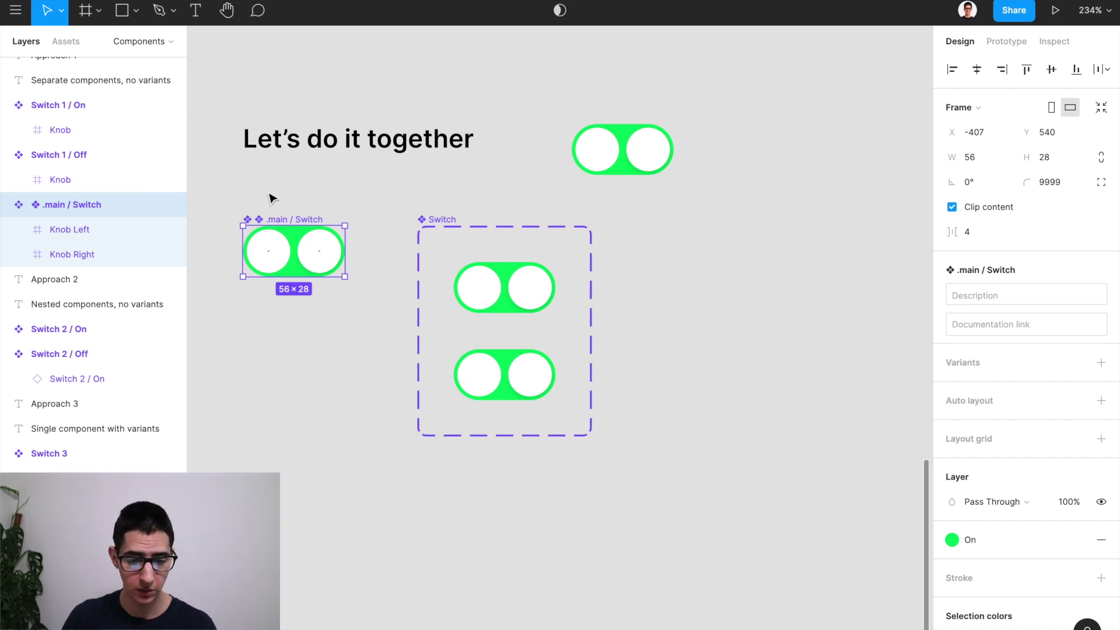
pyautogui.press('Return')
pyautogui.moveTo(171, 230)
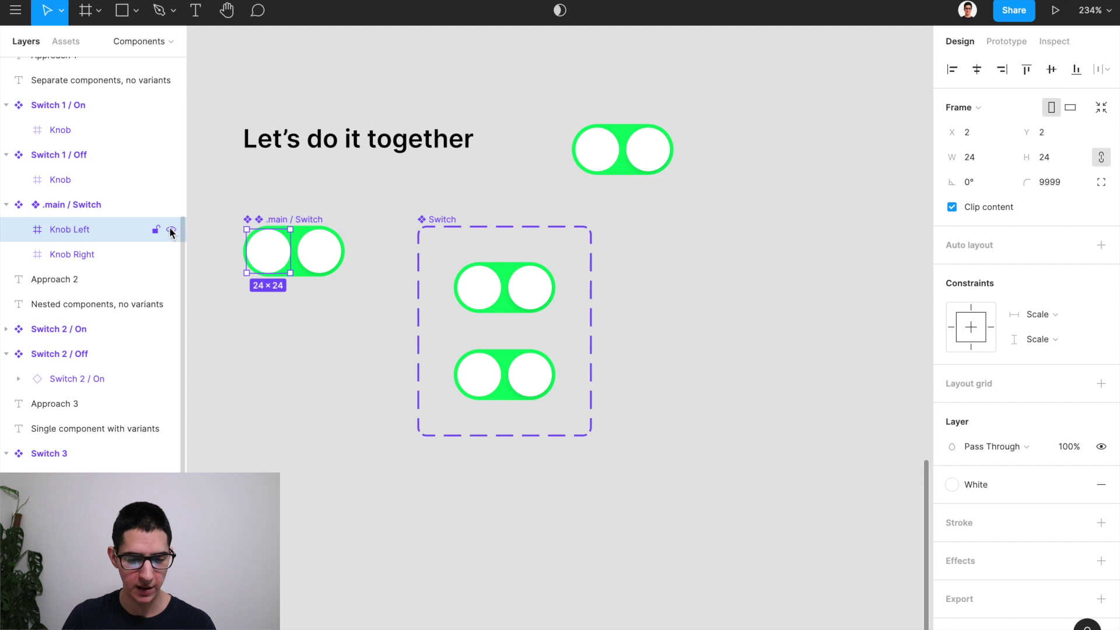
pyautogui.click(171, 230)
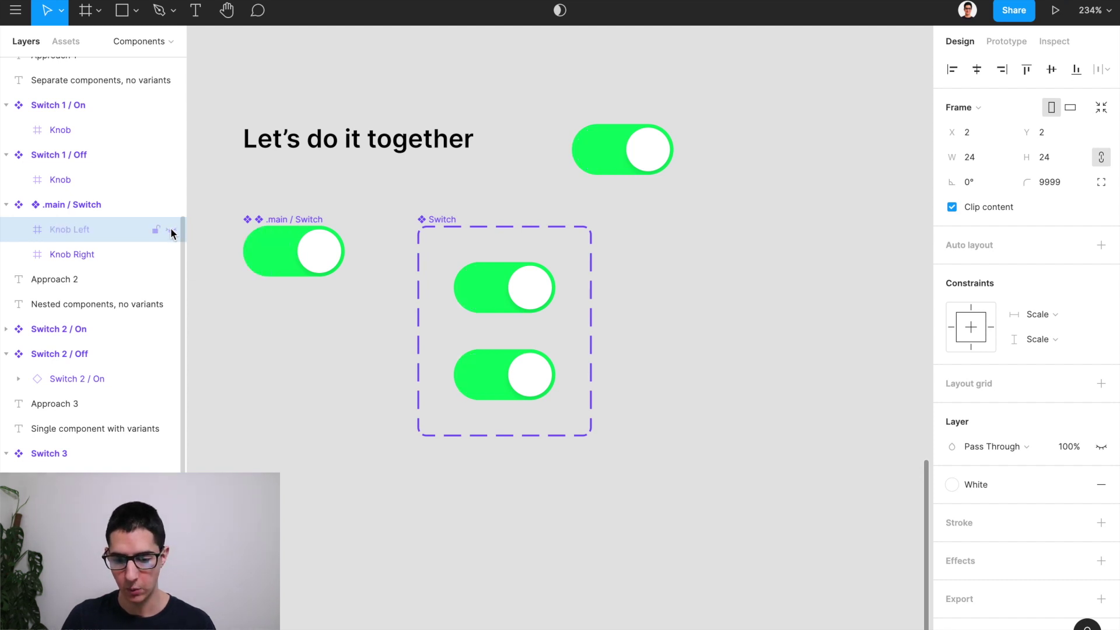
pyautogui.click(504, 380)
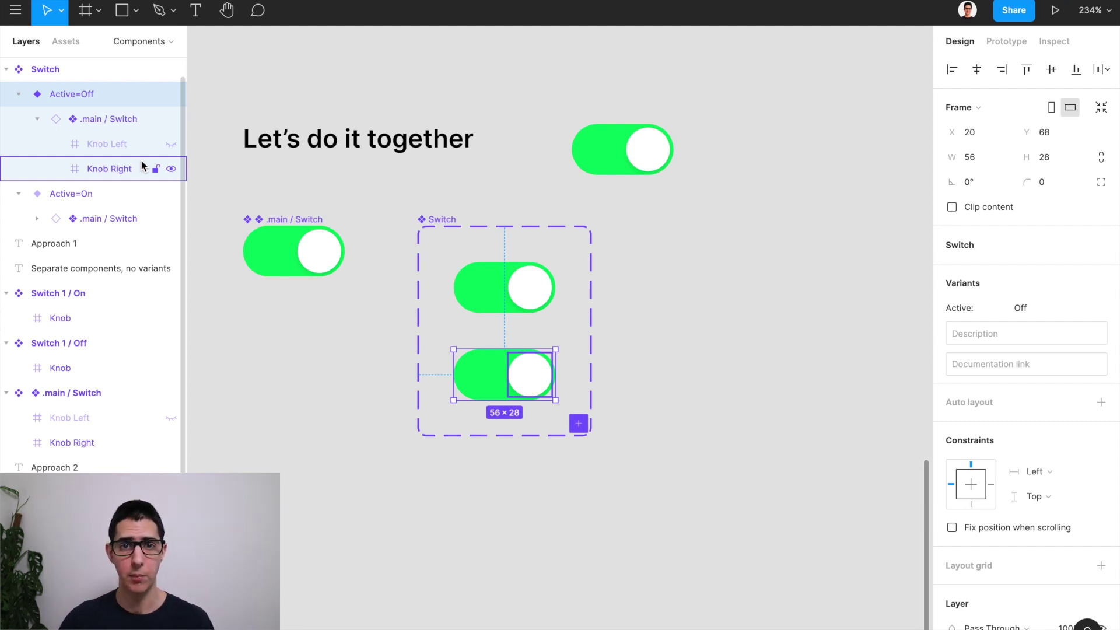
# In the Active=Off variant, show Knob Left and hide Knob Right.
pyautogui.click(367, 297)
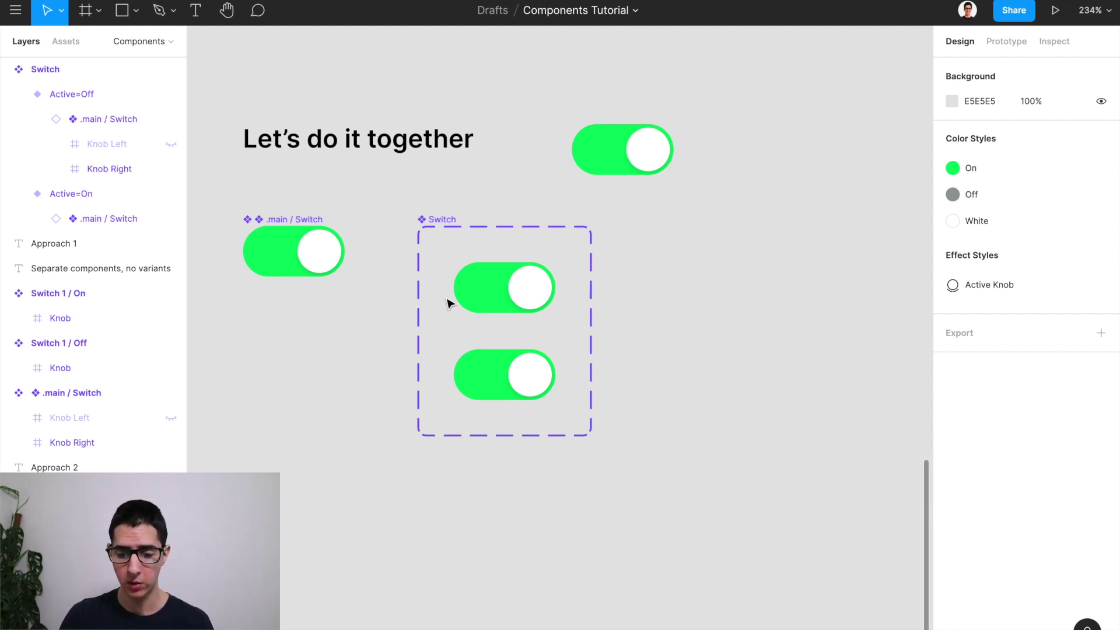
pyautogui.click(513, 374)
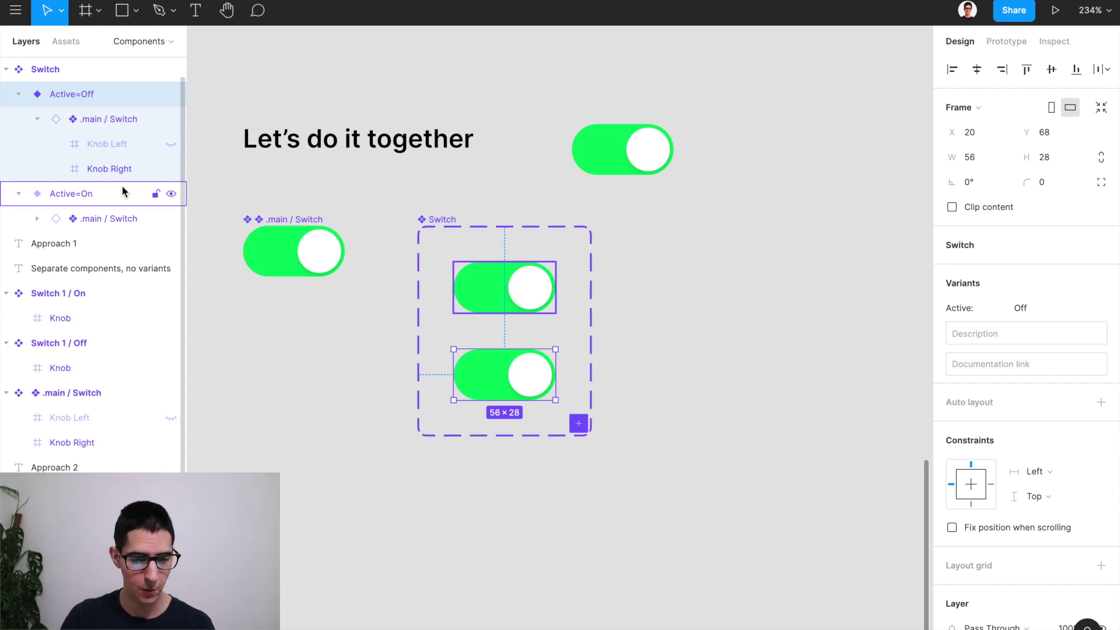
pyautogui.click(171, 145)
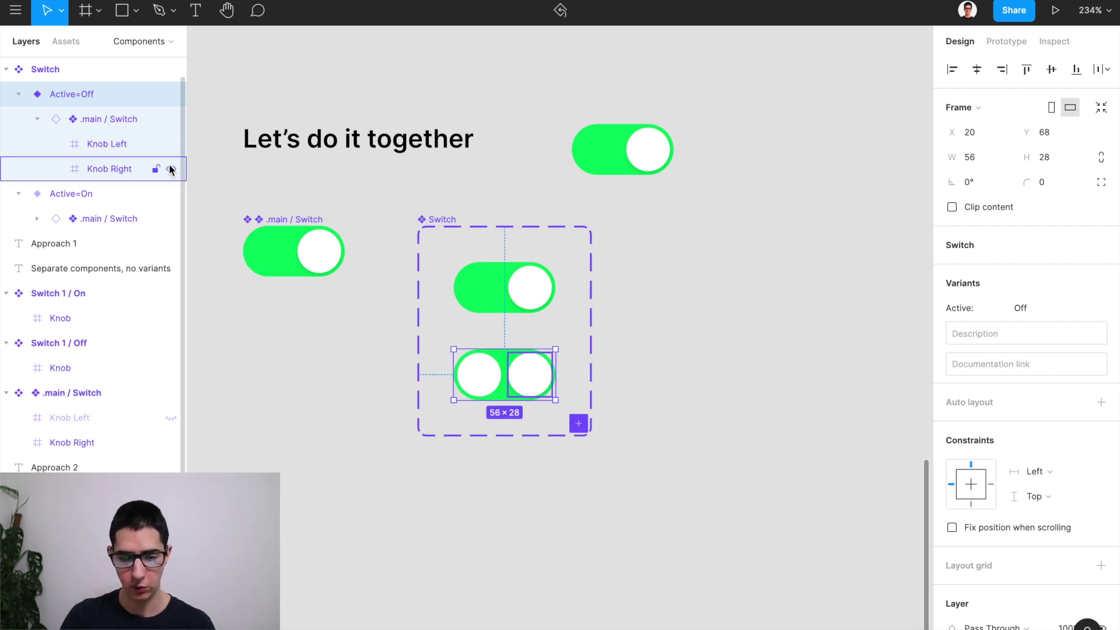
pyautogui.click(170, 170)
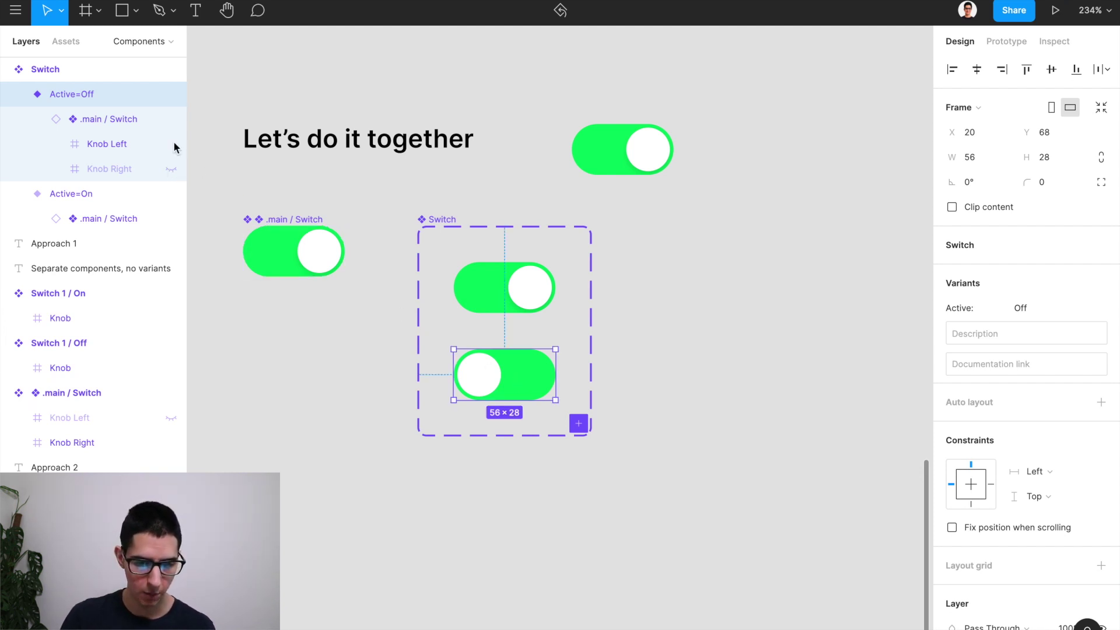
# Apply the grey Off colour style to the nested .main / Switch fill in Active=Off.
pyautogui.click(126, 121)
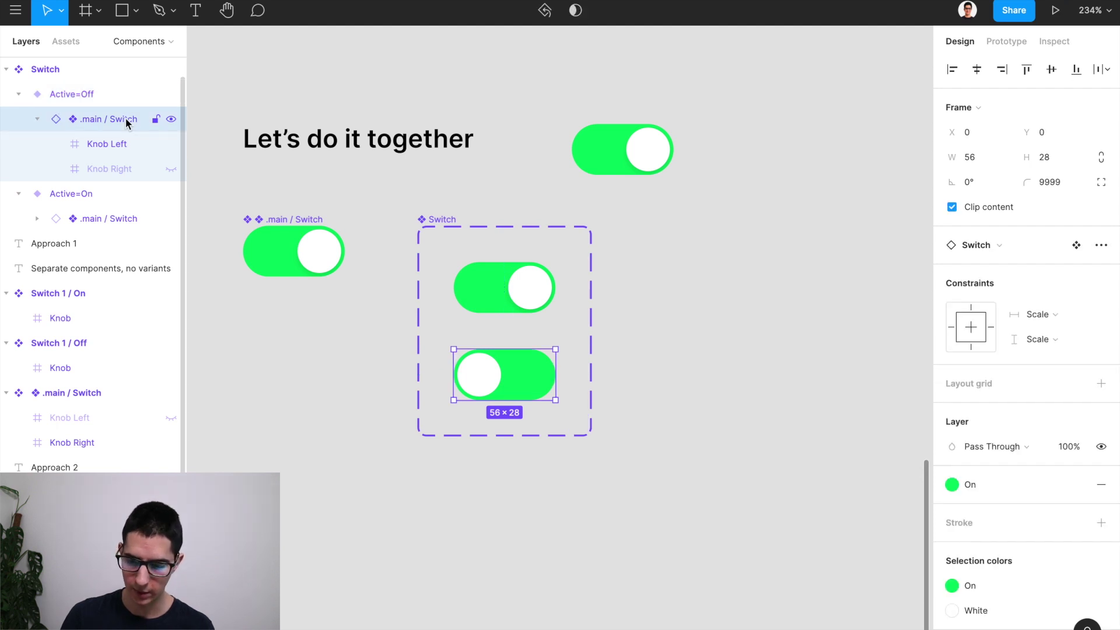
pyautogui.click(972, 493)
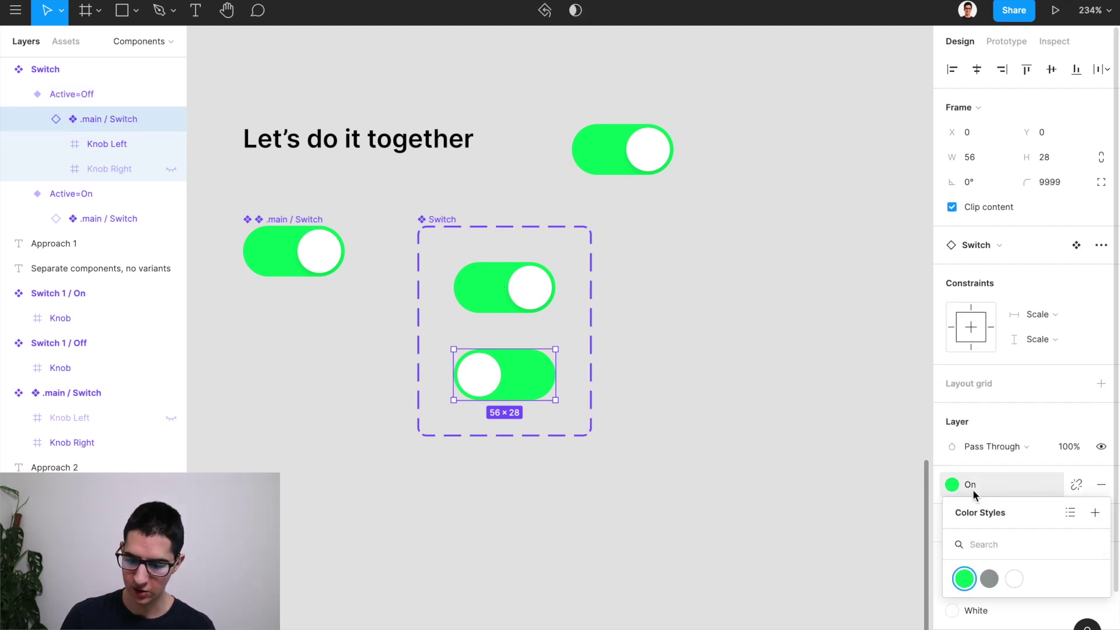
pyautogui.click(989, 579)
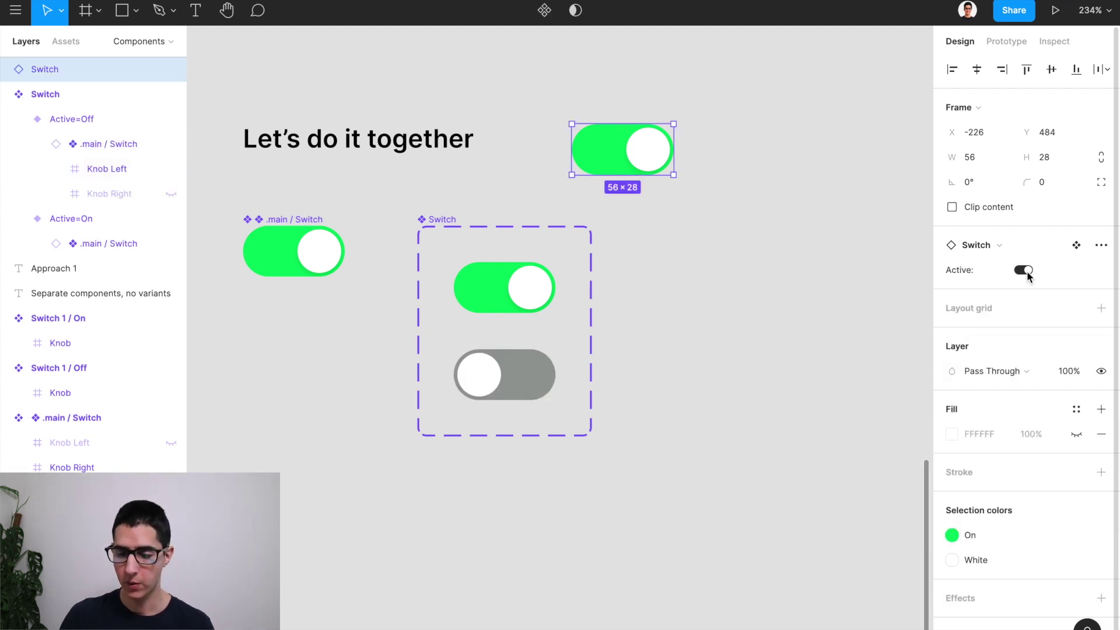
# Set the Switch instance beside the heading to Active Off, making it grey.
pyautogui.click(1024, 270)
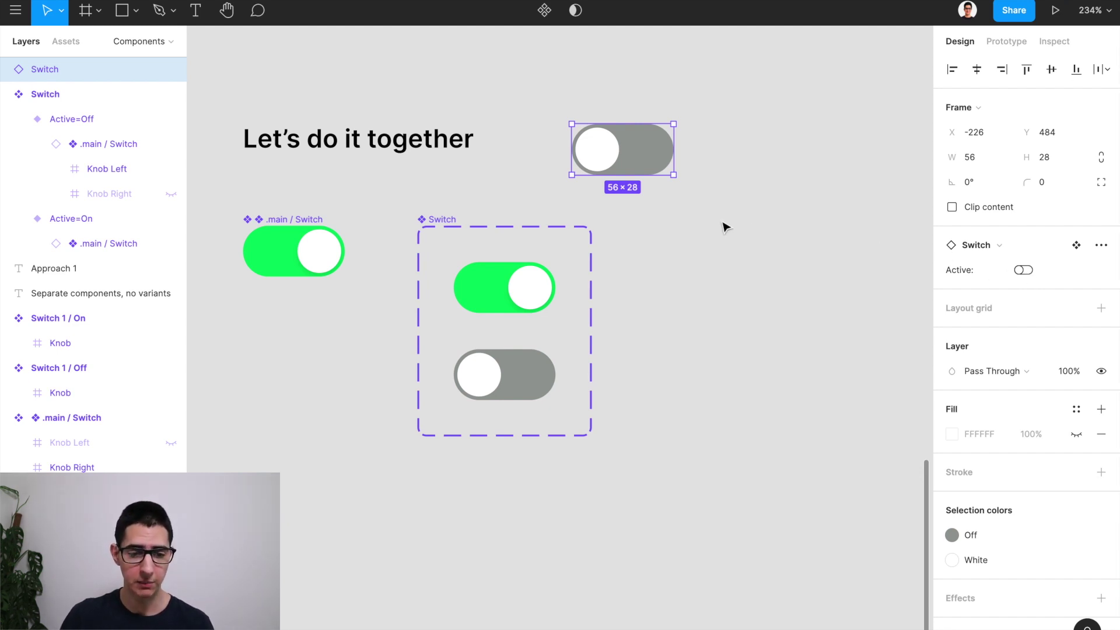
pyautogui.click(6, 72)
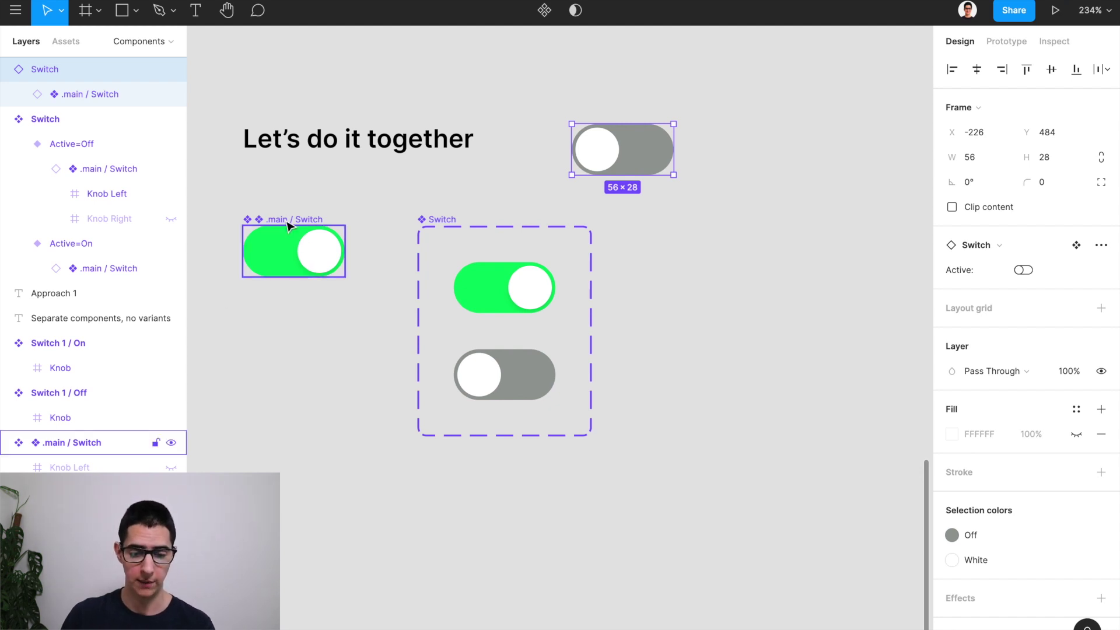
pyautogui.click(352, 215)
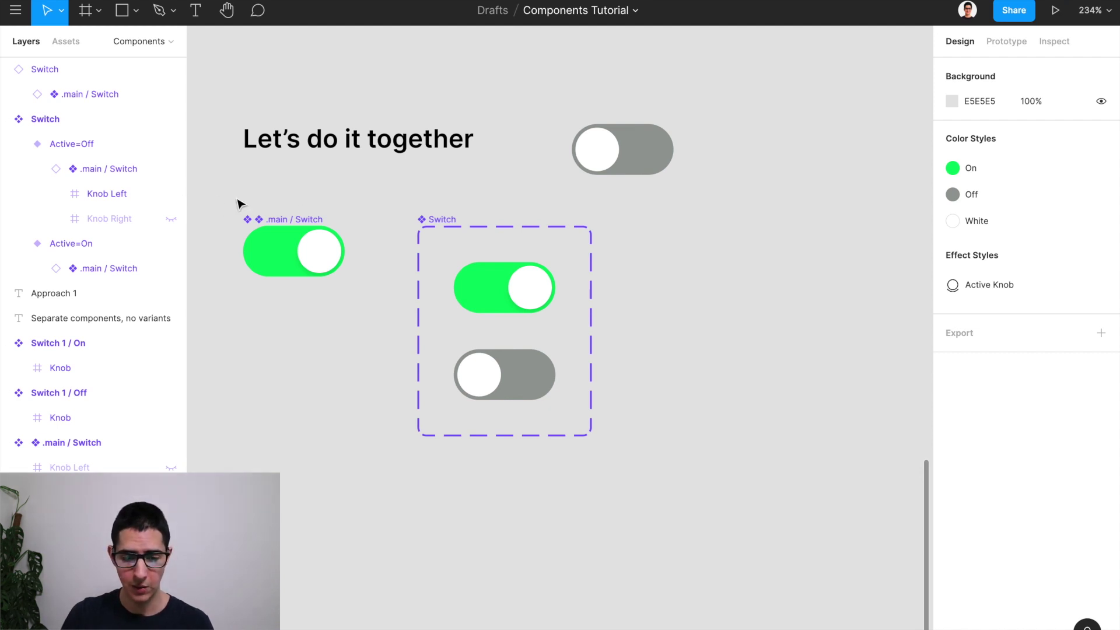
pyautogui.moveTo(220, 196); pyautogui.dragTo(407, 356)
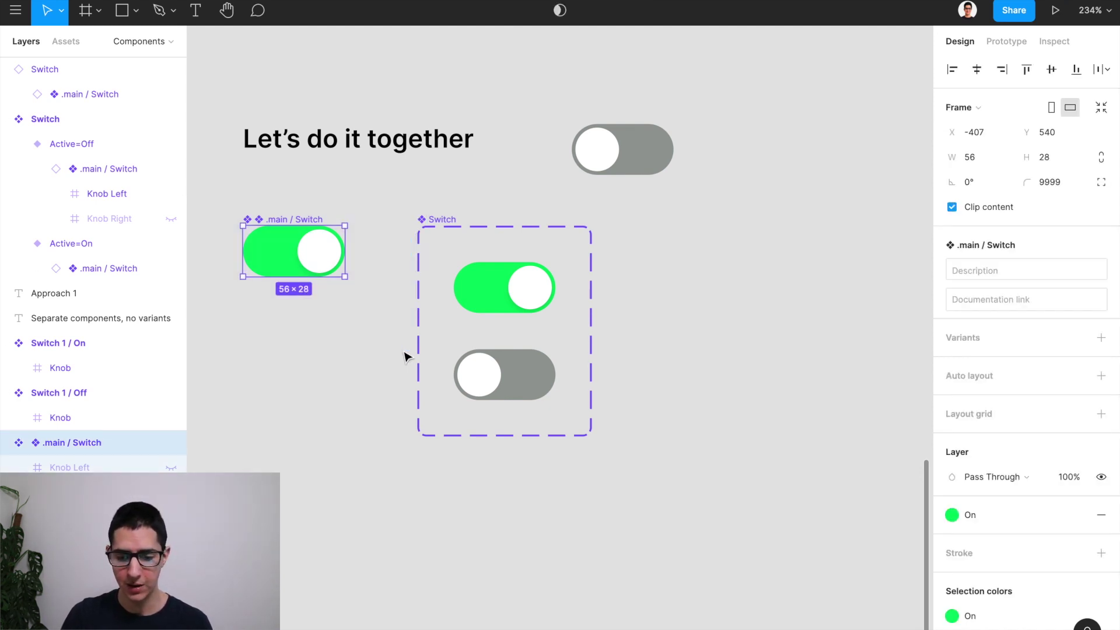
pyautogui.click(407, 356)
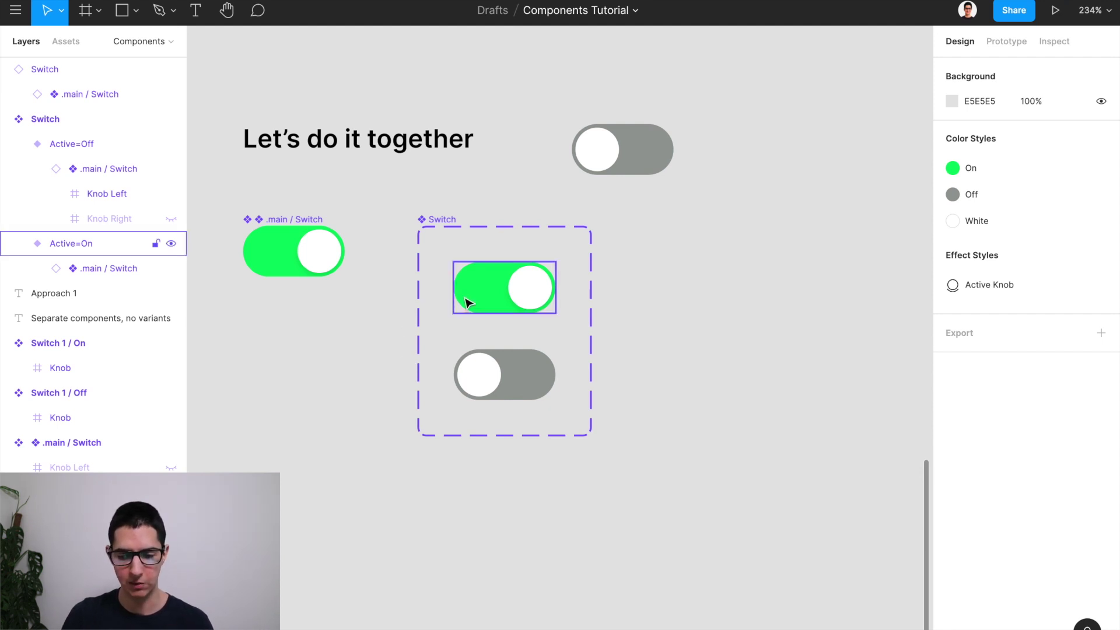
pyautogui.click(298, 220)
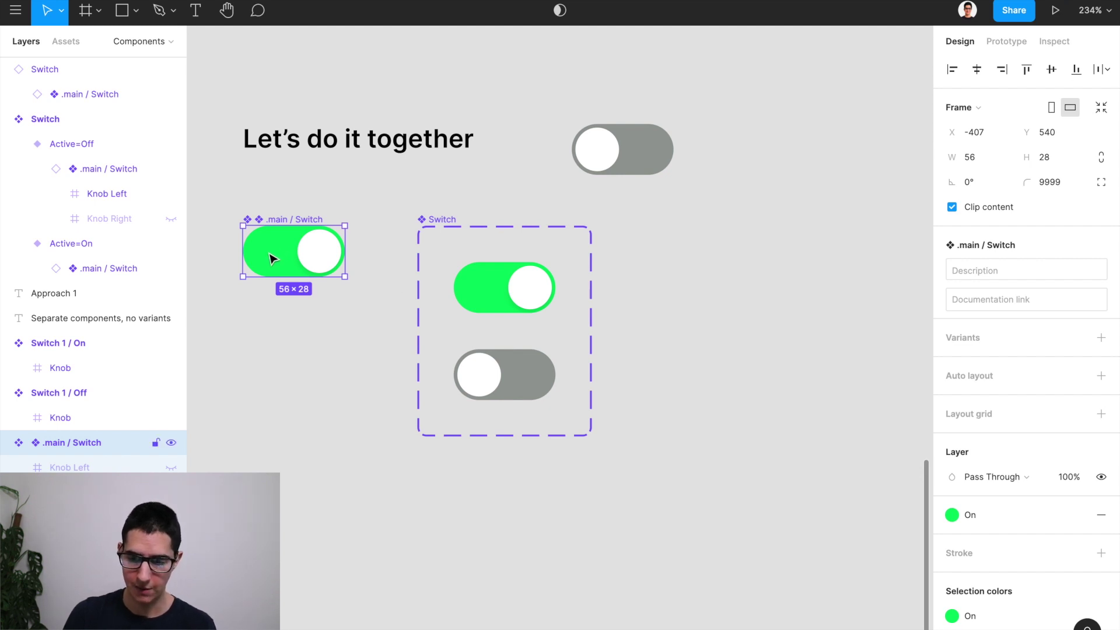
pyautogui.click(1049, 184)
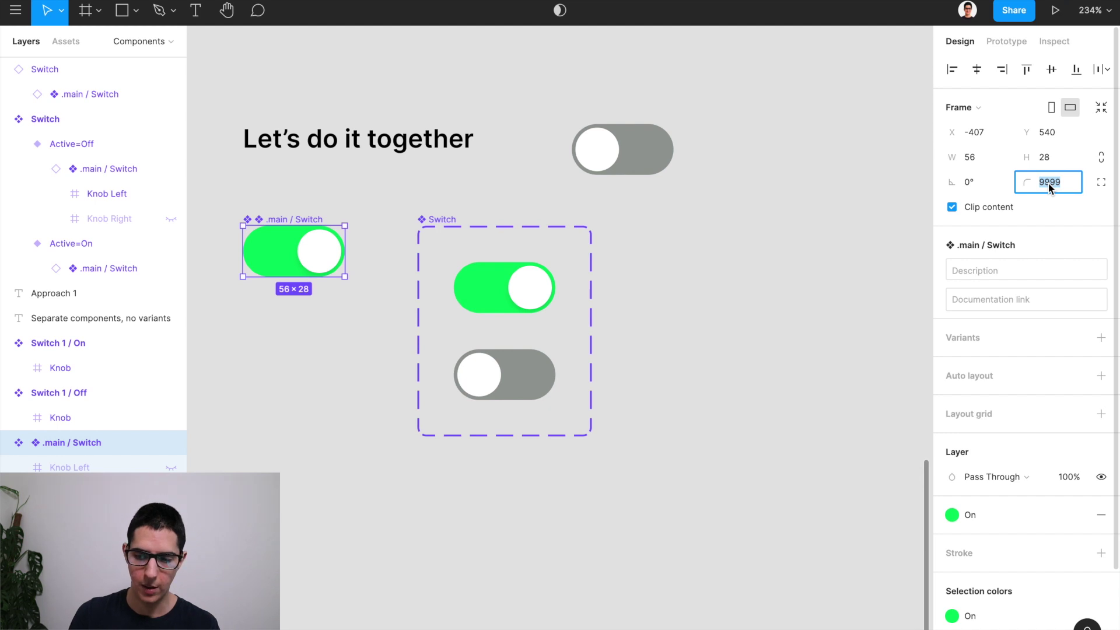
# Give .main / Switch and its Knob Right a 6 px corner radius.
pyautogui.write('6')
pyautogui.press('Return')
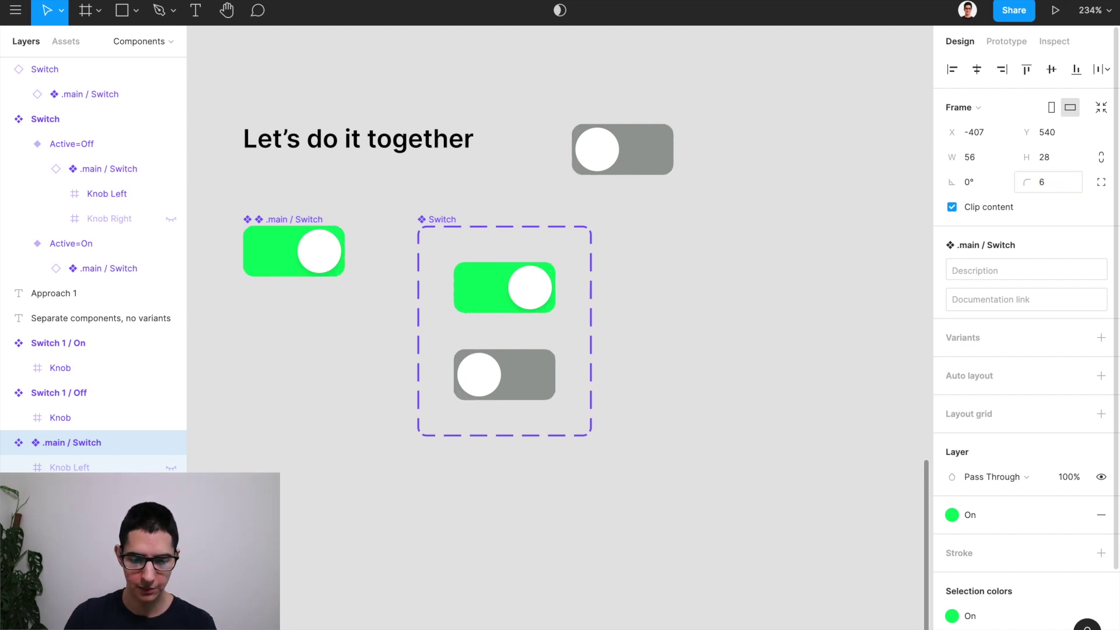
pyautogui.click(323, 254)
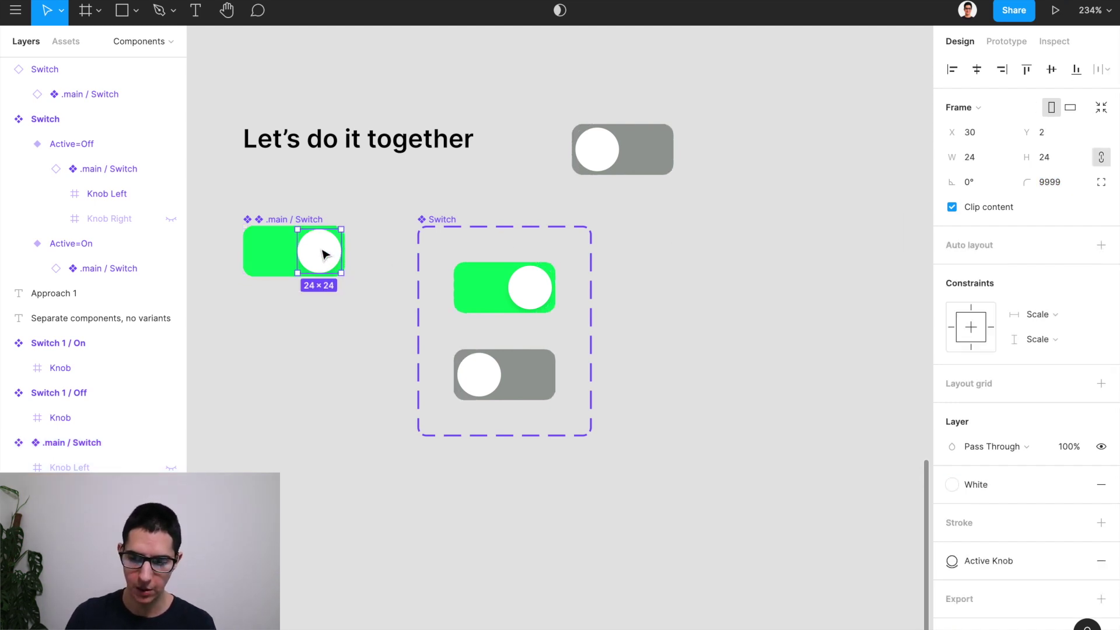
pyautogui.click(1046, 183)
pyautogui.write('6')
pyautogui.press('Return')
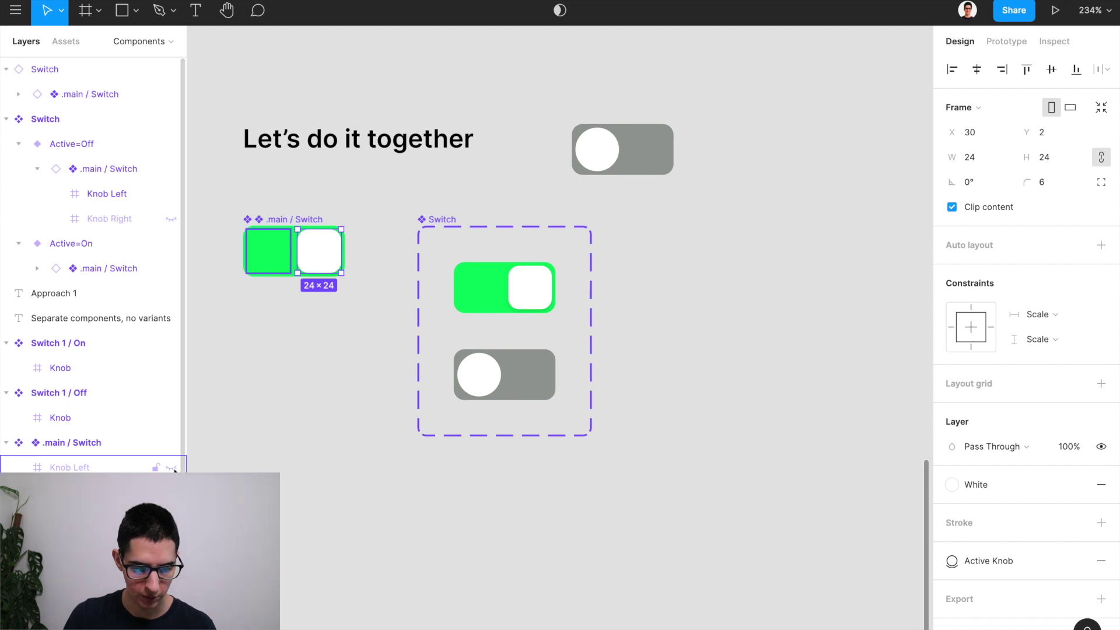
# Give Knob Left a 6 px corner radius, then hide it again.
pyautogui.click(171, 467)
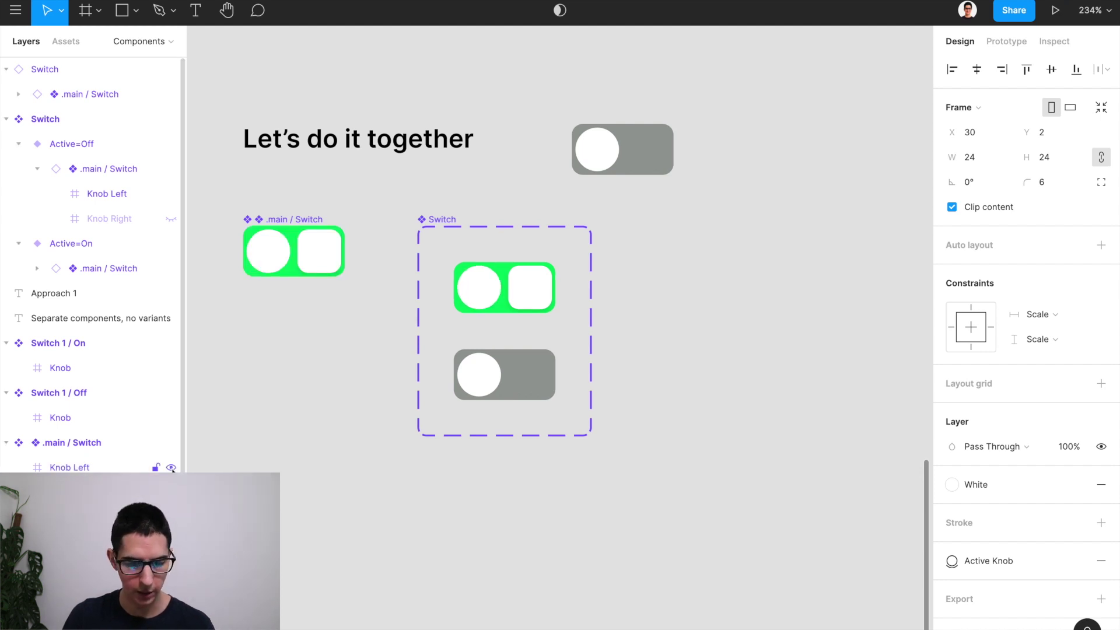
pyautogui.click(122, 468)
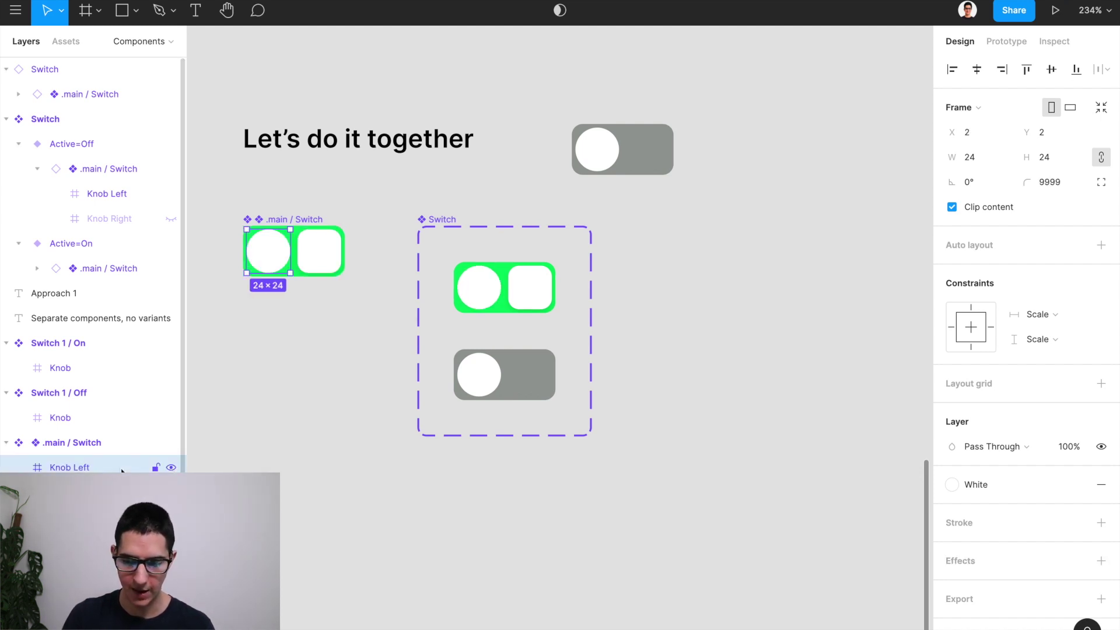
pyautogui.click(1050, 185)
pyautogui.write('6')
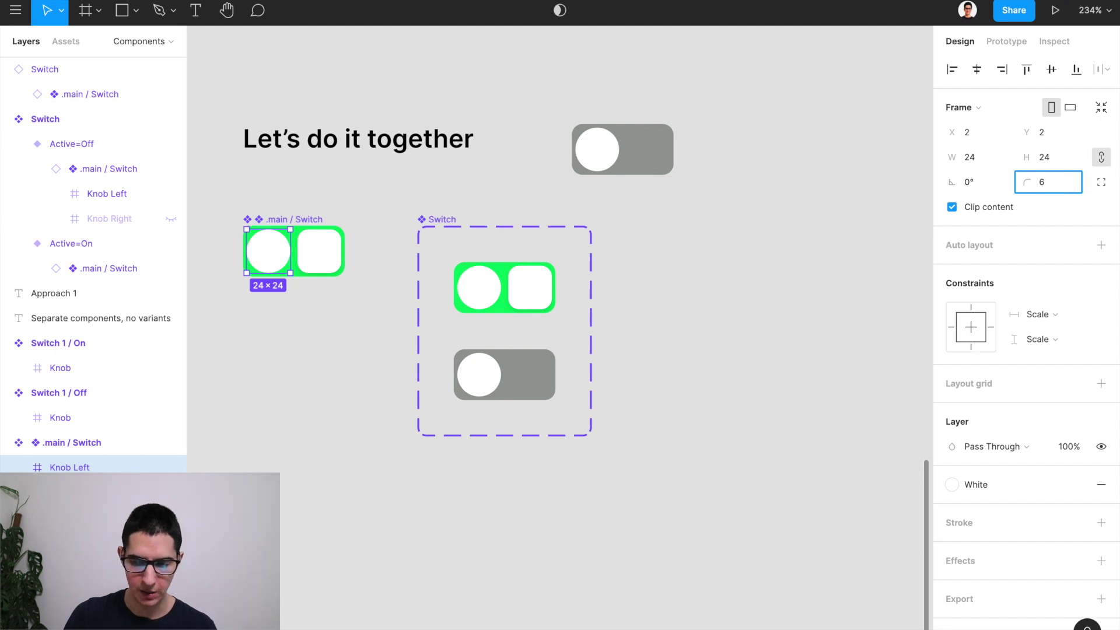
pyautogui.press('Return')
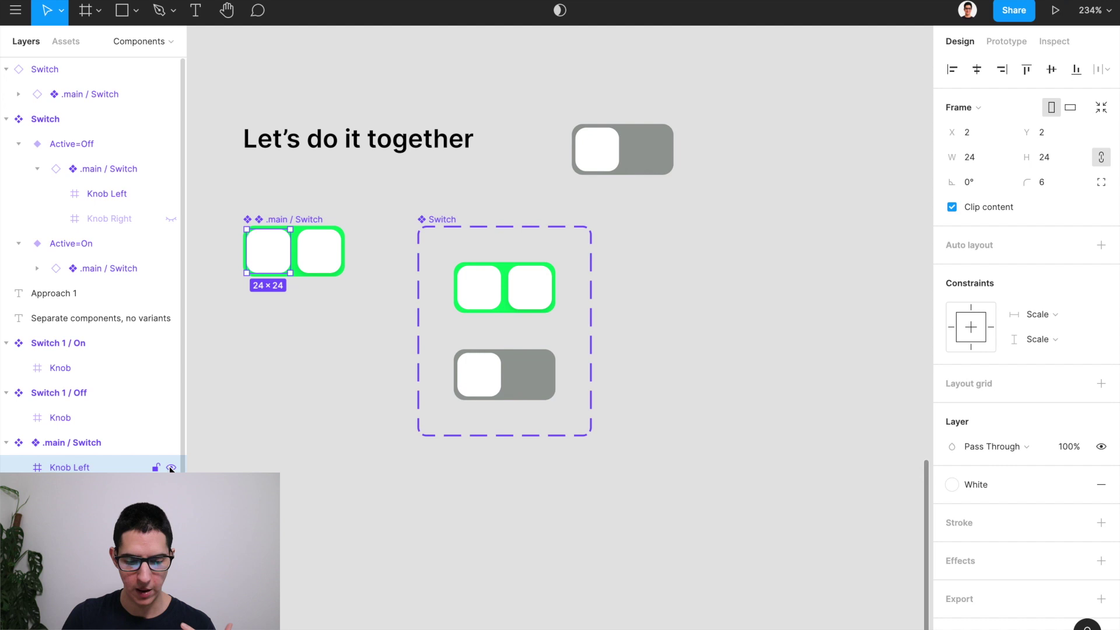
pyautogui.click(171, 469)
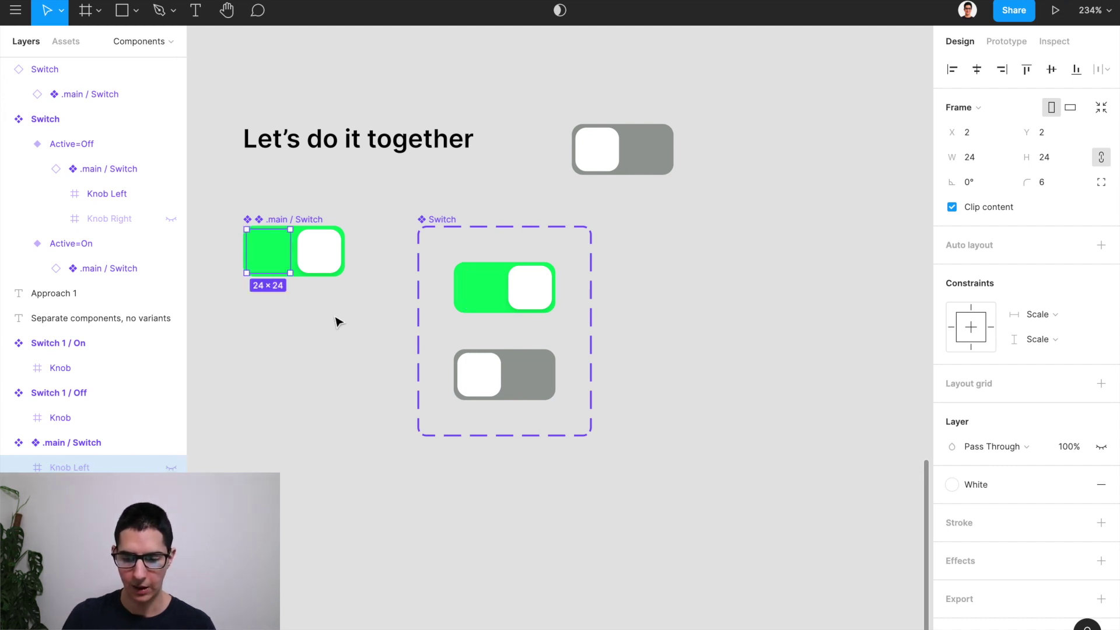
pyautogui.hscroll(2, 338, 321)
pyautogui.hscroll(3, 337, 321)
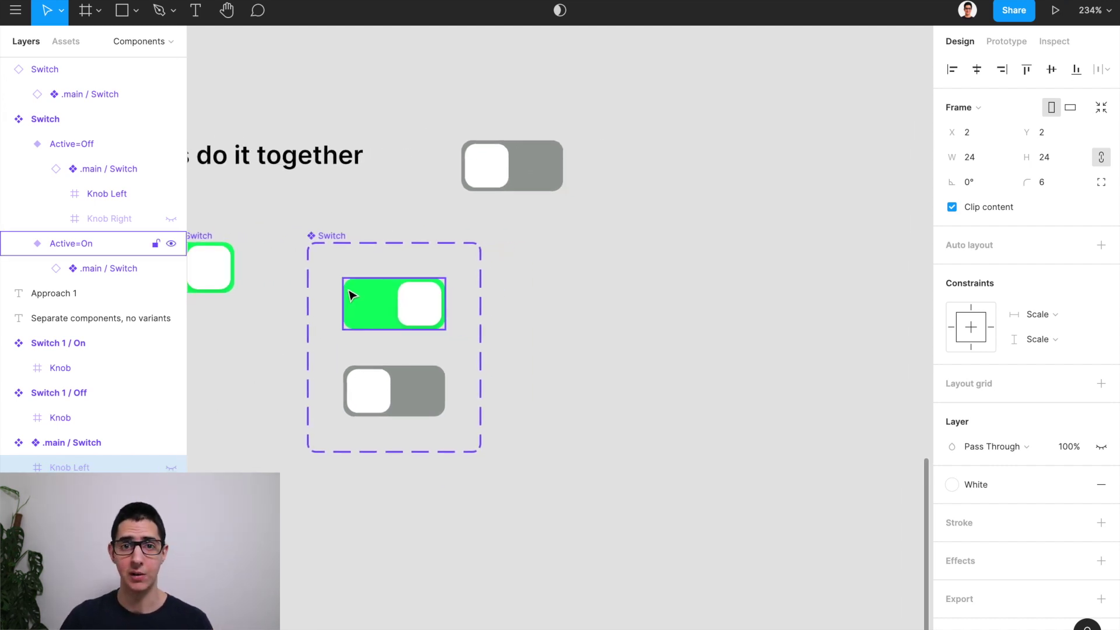